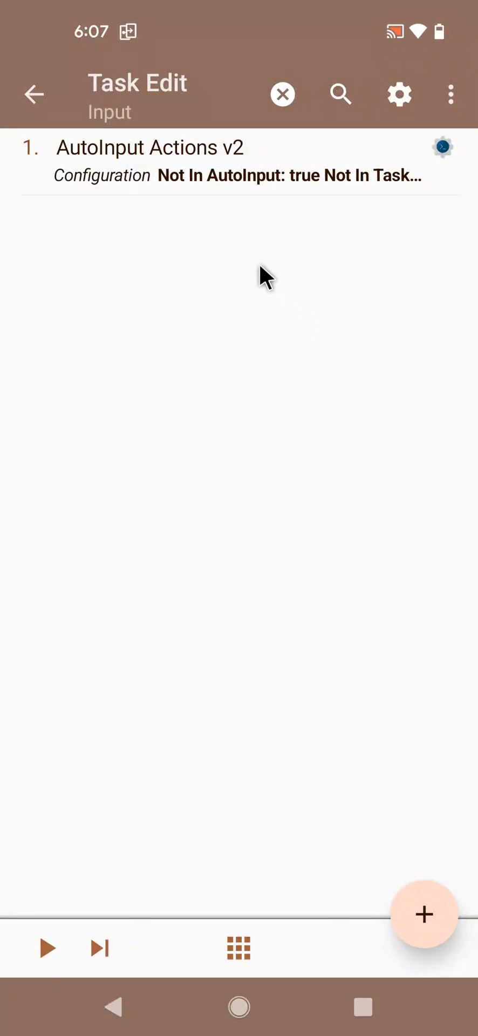
Open the AutoInput Actions v2 configuration and start the guided setup for its Actions To Perform.
left_click(224, 158)
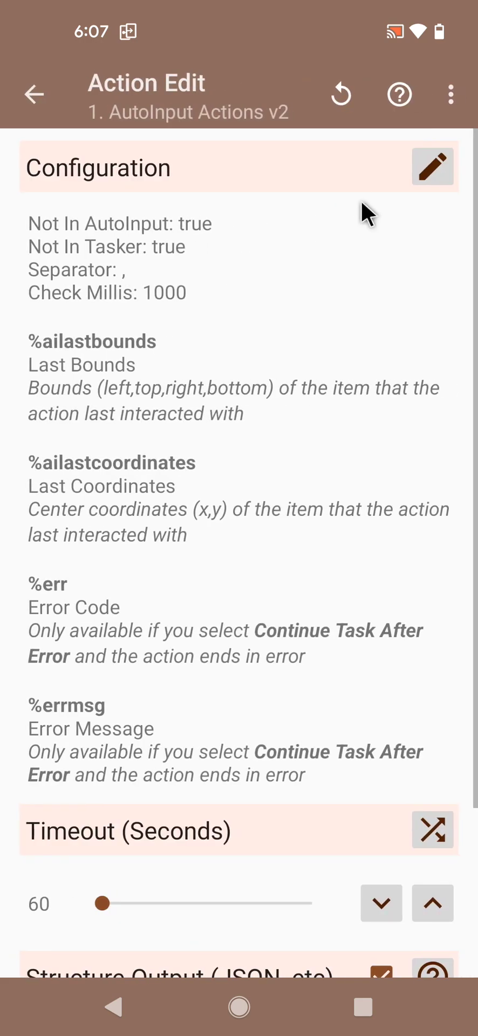
left_click(416, 172)
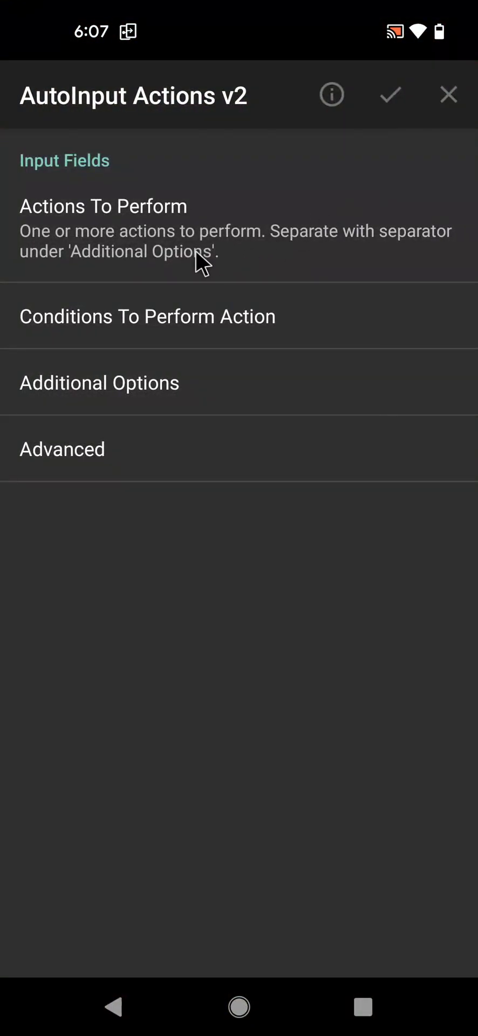
left_click(174, 238)
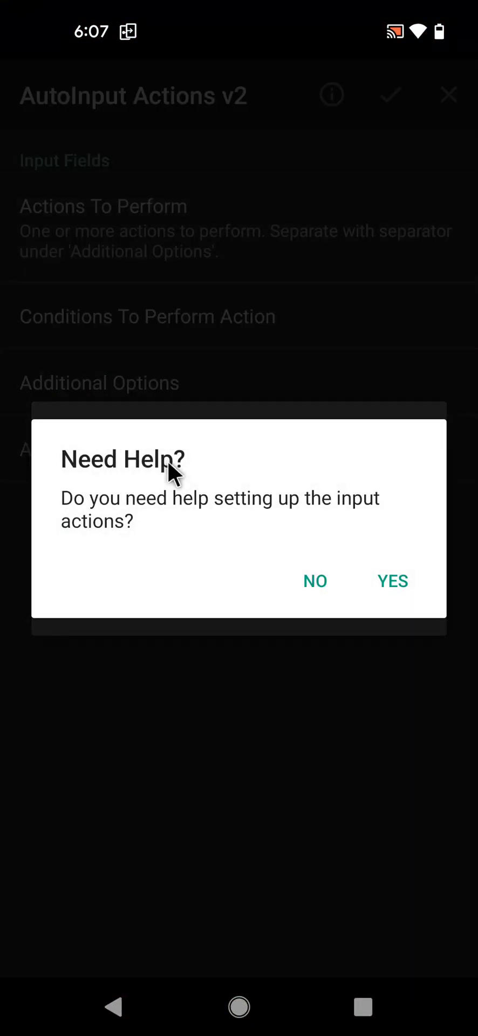
left_click(387, 581)
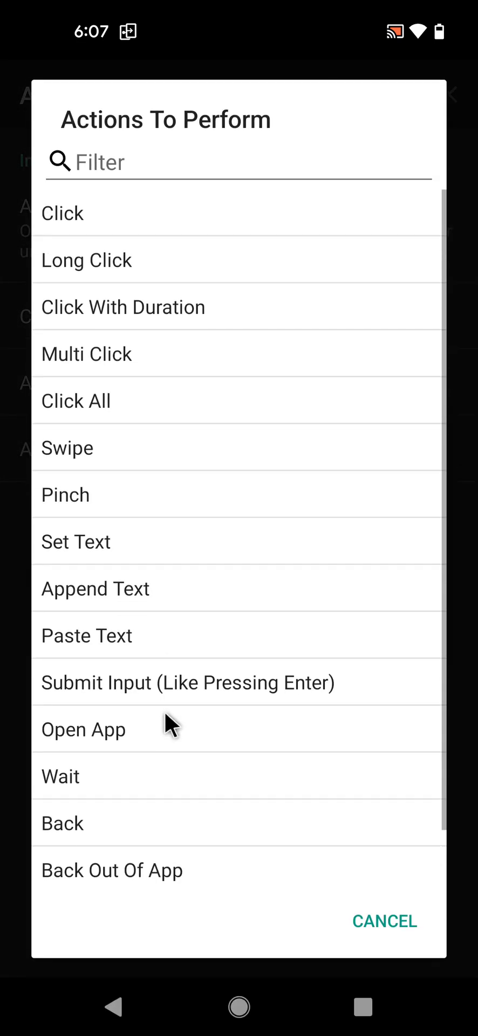
Examine the list of available input actions, from Click through Wait For Element.
scroll(161, 714, "down", 2)
scroll(160, 713, "up", 2)
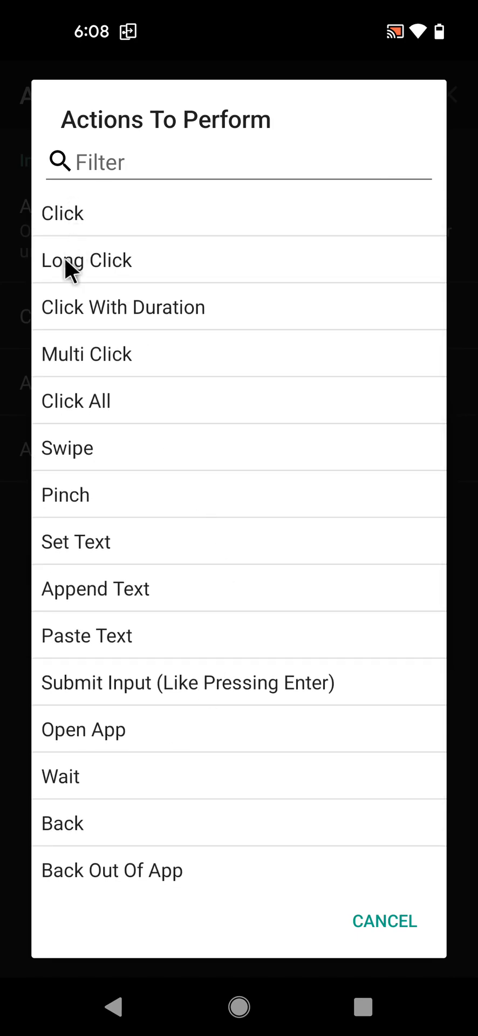
scroll(63, 426, "down", 2)
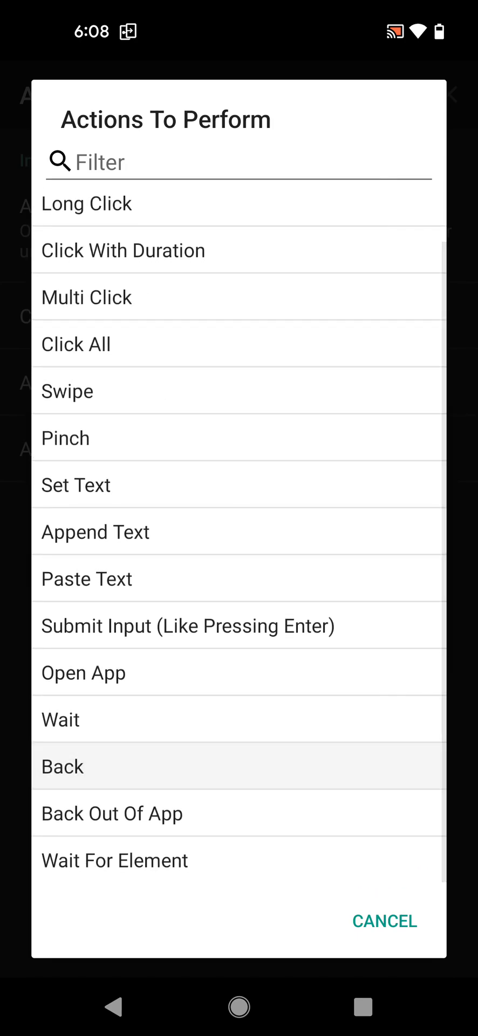
scroll(160, 462, "up", 2)
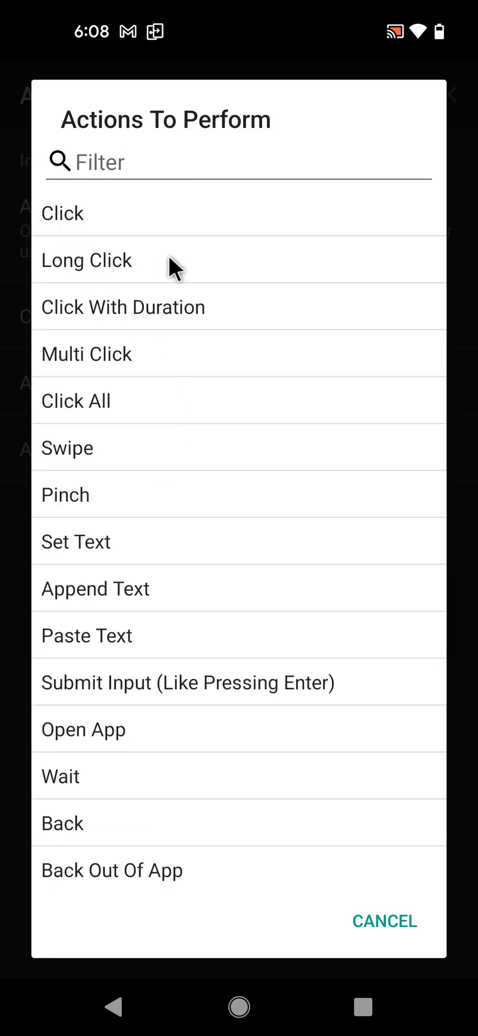
scroll(104, 601, "down", 2)
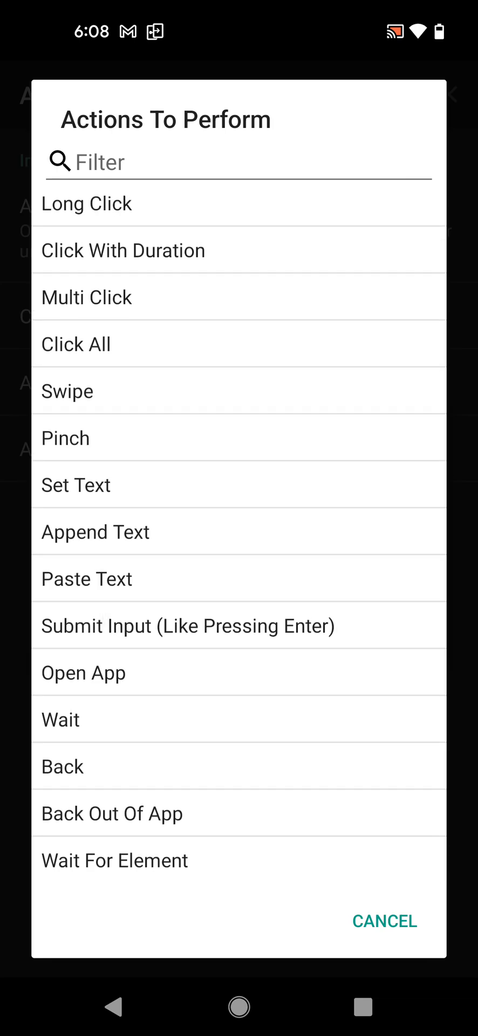
scroll(105, 600, "up", 2)
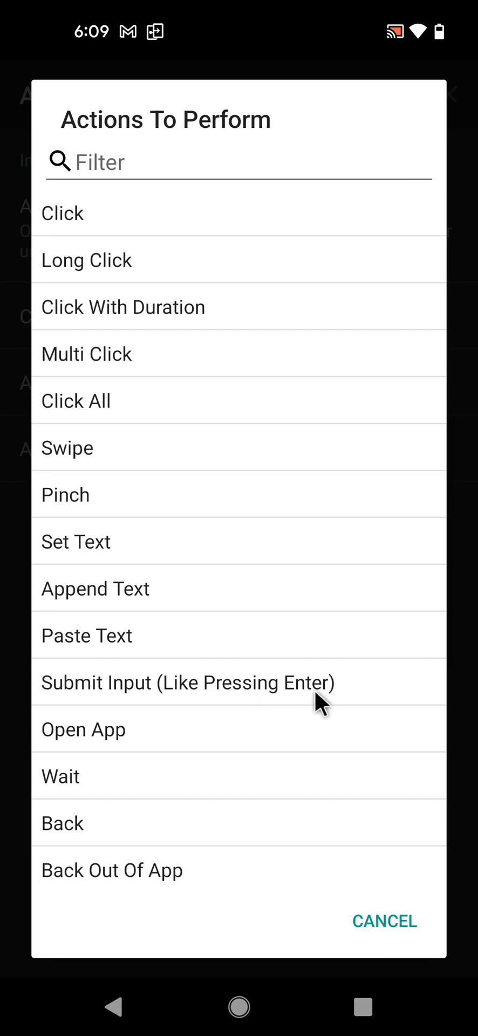
scroll(141, 764, "down", 1)
scroll(141, 764, "down", 1)
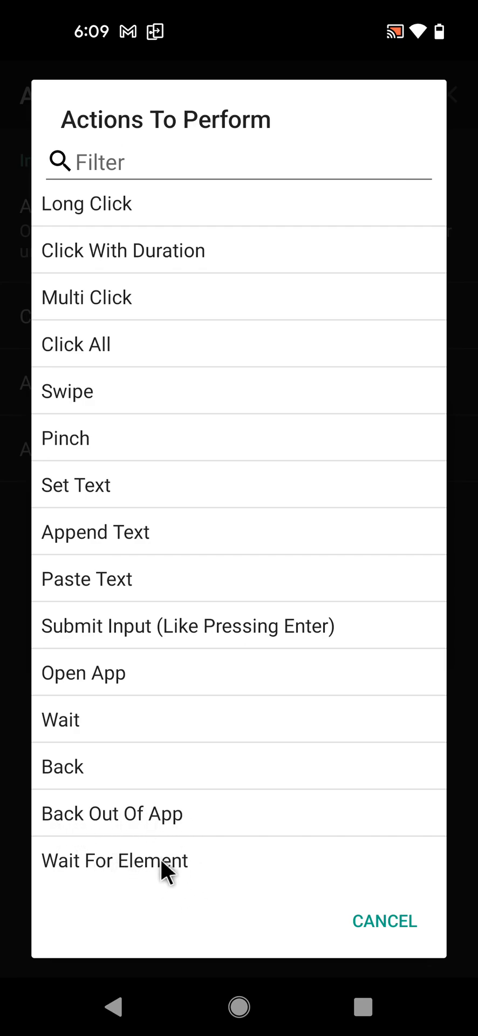
scroll(161, 858, "up", 2)
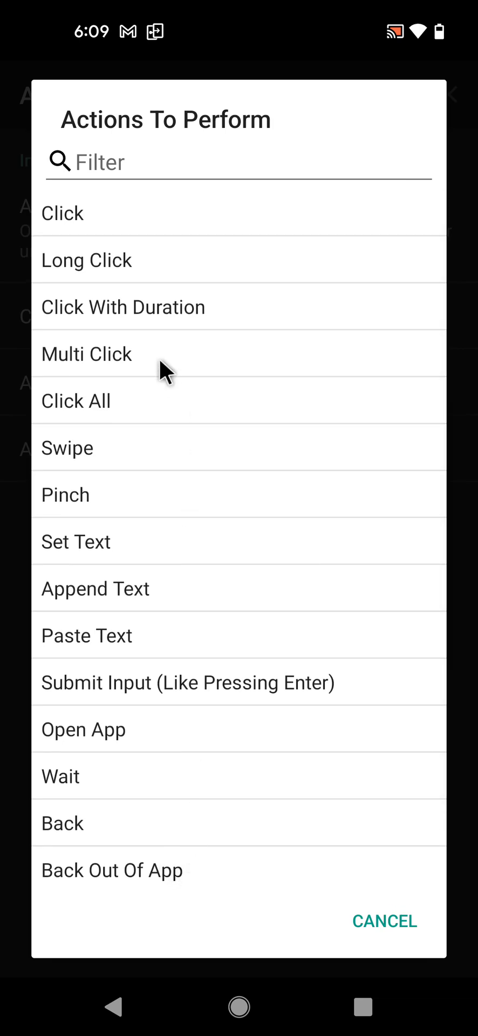
scroll(146, 604, "up", 2)
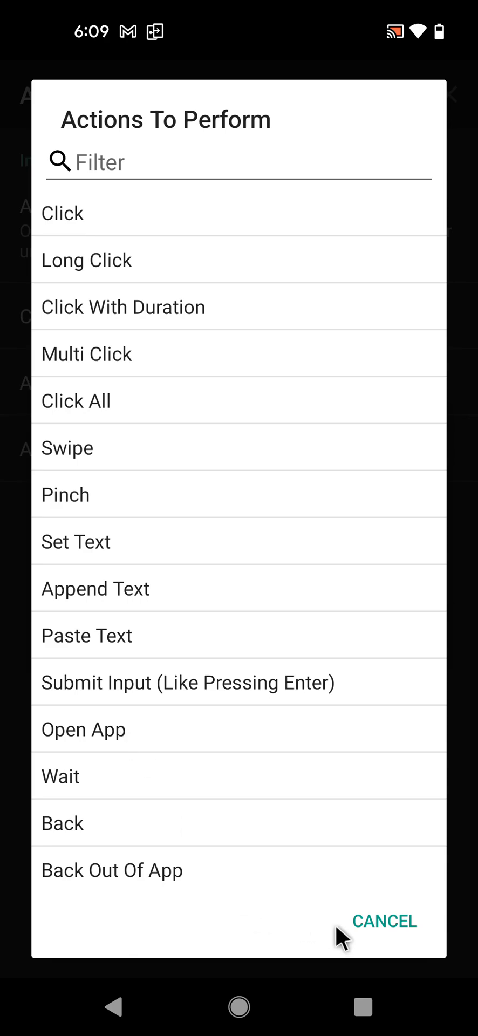
Switch to Google Play Store, search for "tasker", and return to the AutoInput action configuration.
left_click(232, 1019)
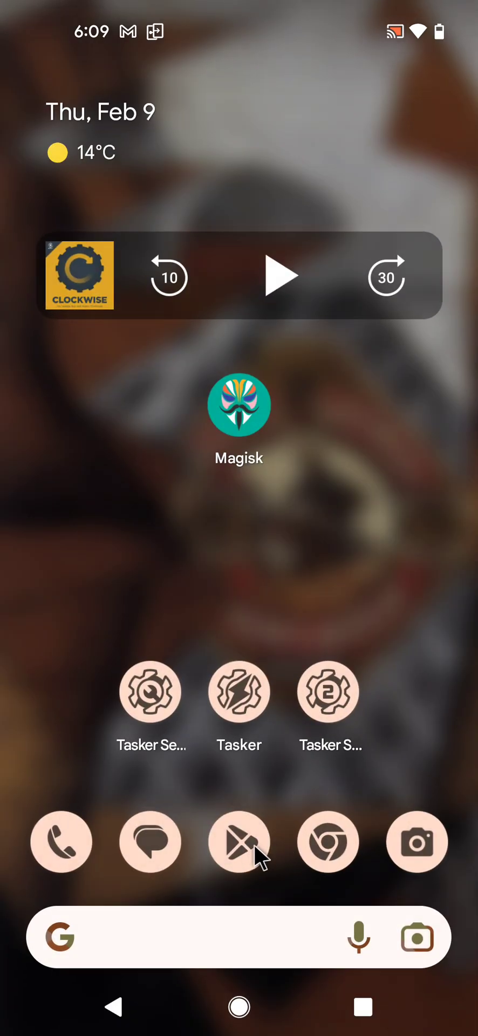
left_click(254, 849)
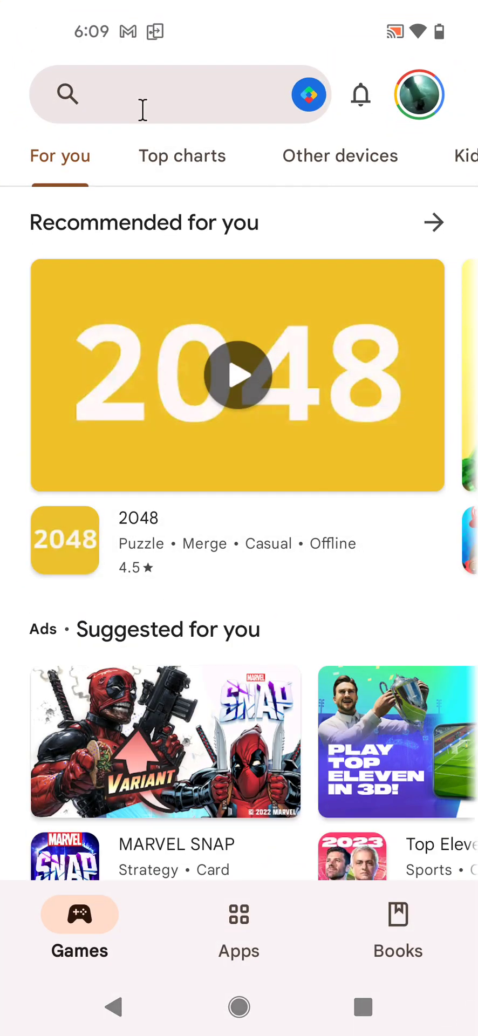
left_click(142, 107)
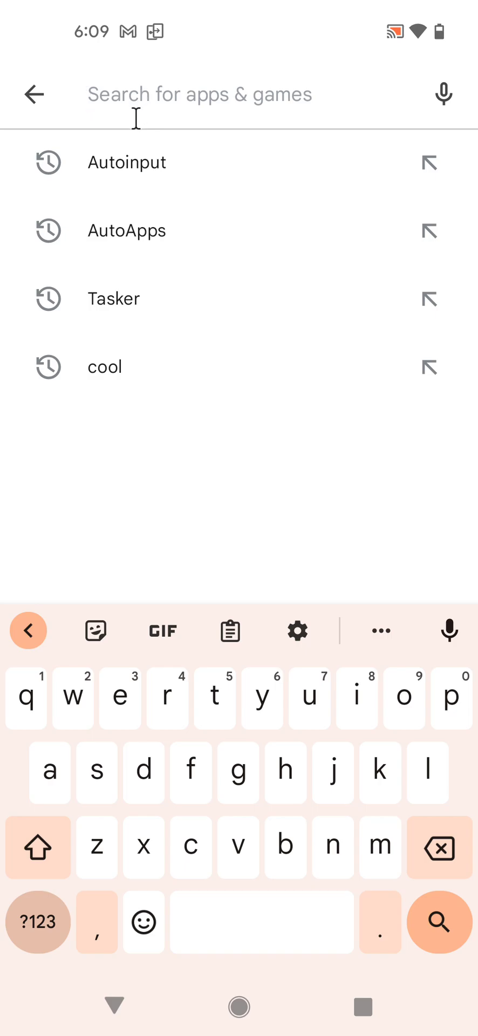
type("tasker")
left_click(439, 922)
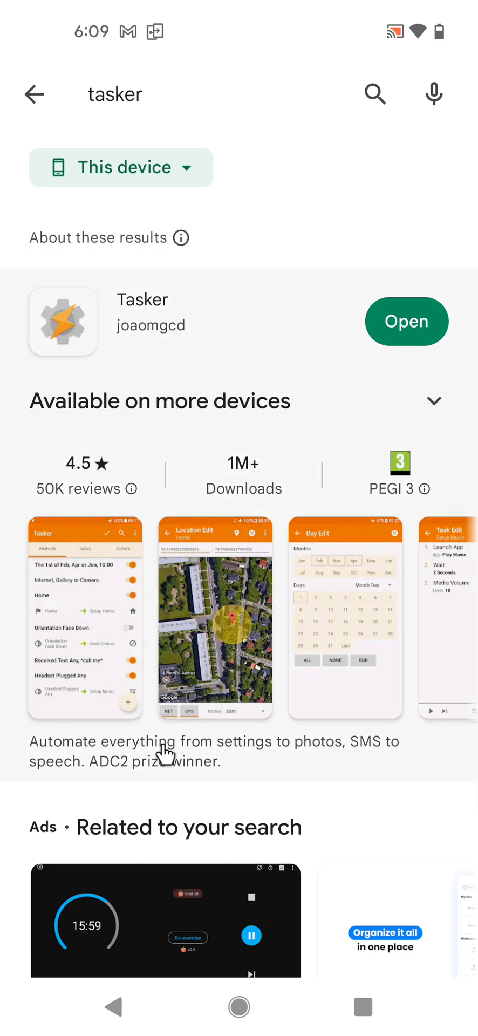
left_click(120, 1008)
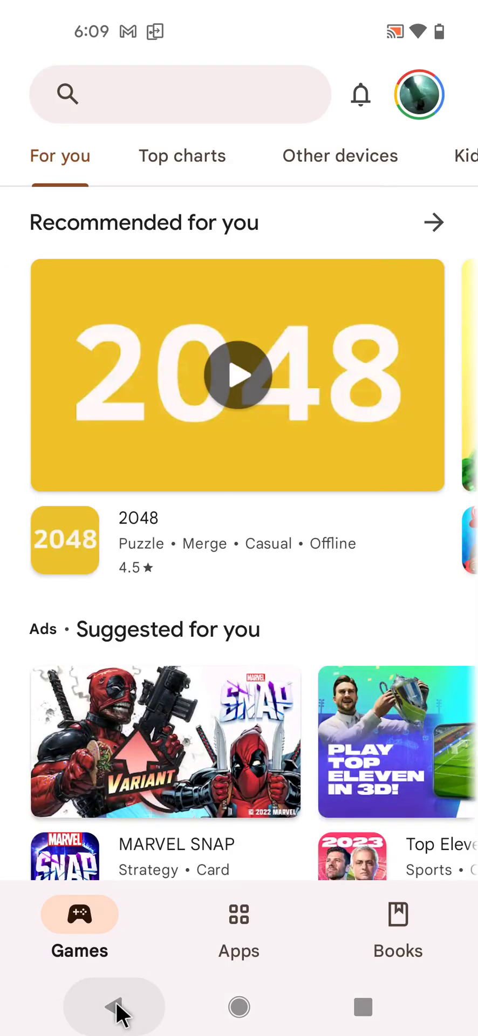
left_click(119, 1009)
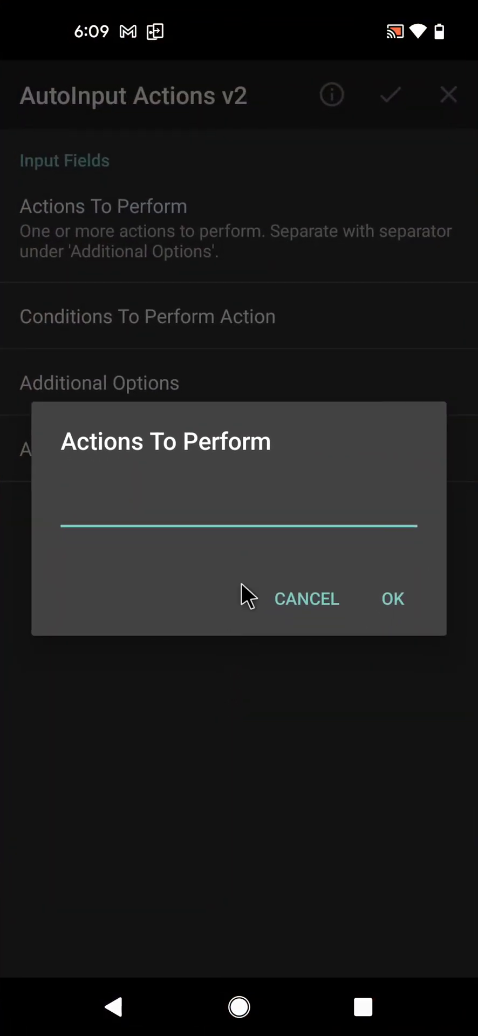
Restart the guided setup for Actions To Perform and add an Open App action for Google Play Store.
left_click(289, 619)
left_click(185, 218)
left_click(391, 598)
left_click(392, 596)
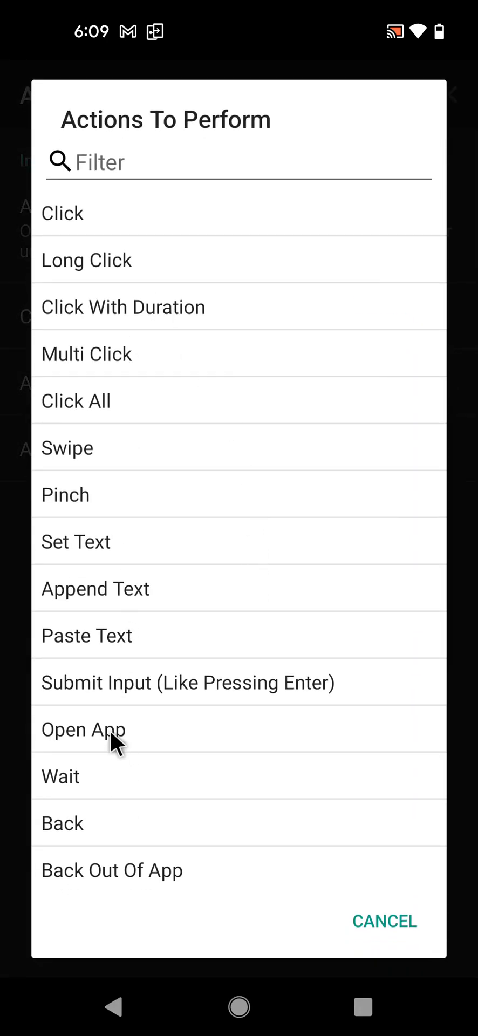
left_click(109, 730)
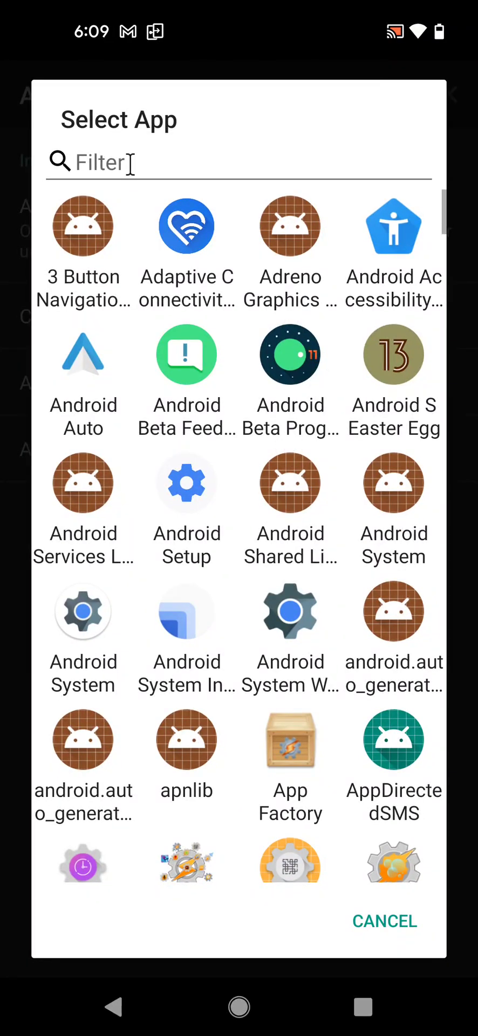
left_click(130, 163)
type("sto")
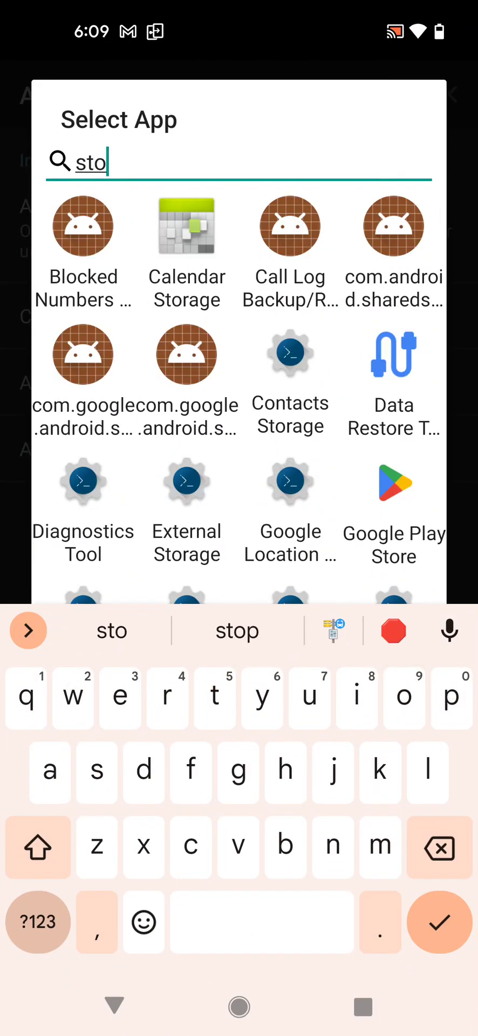
left_click(380, 481)
left_click(402, 584)
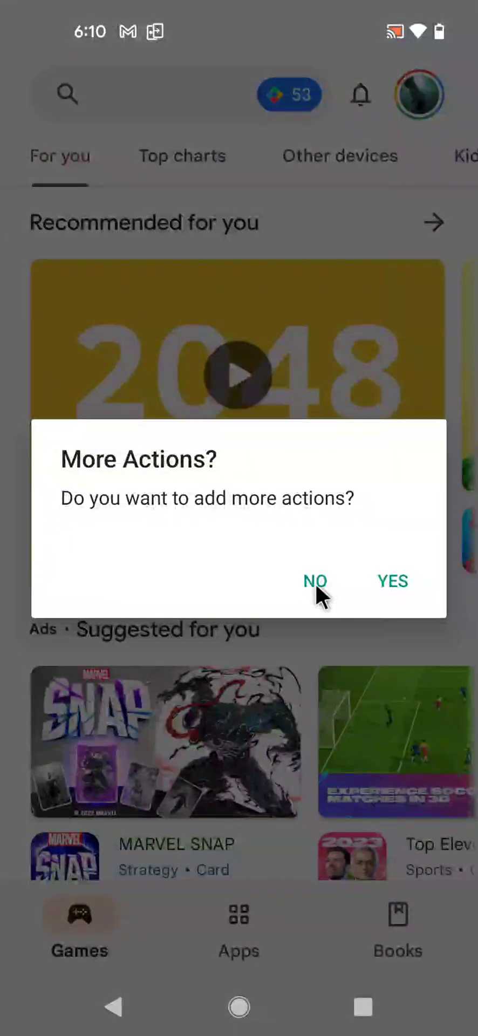
Add a Click action on the first found "Search for apps & games" text element of the Play Store's home screen.
left_click(391, 582)
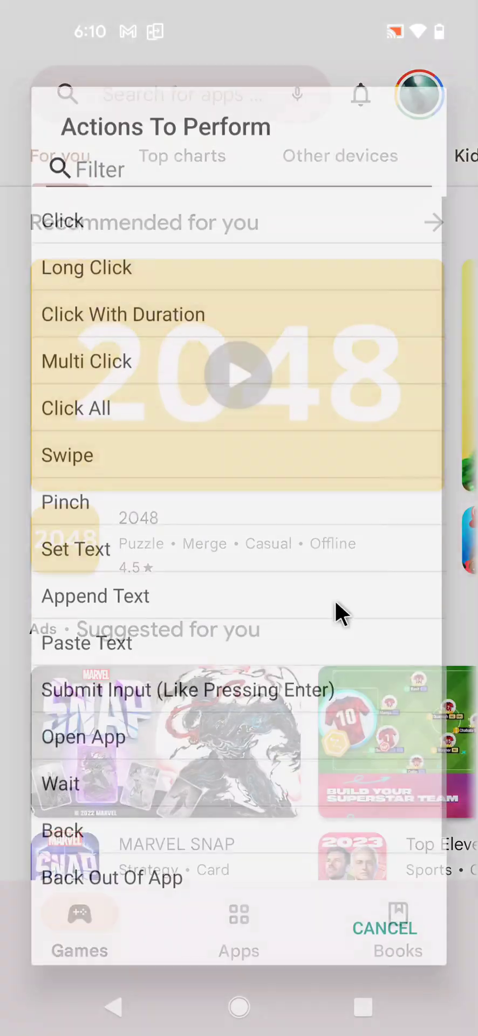
left_click(73, 215)
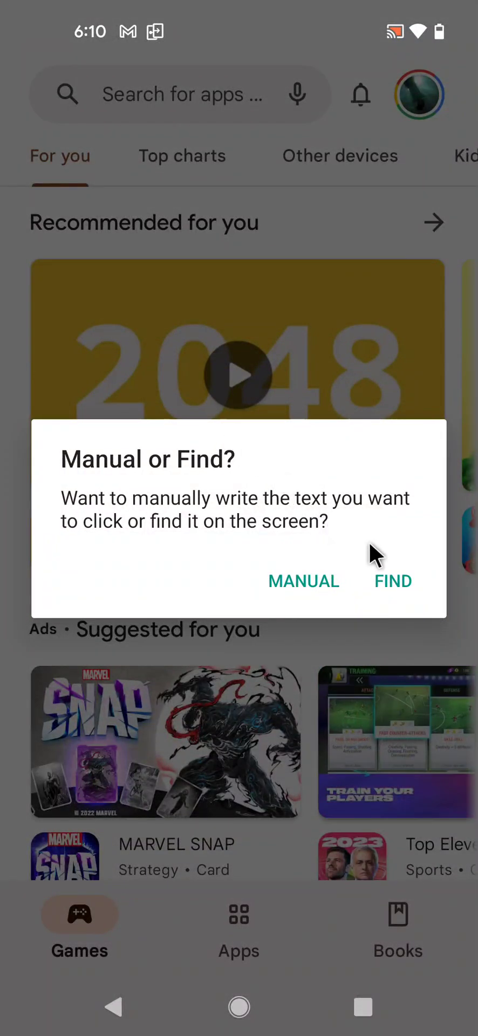
left_click(386, 579)
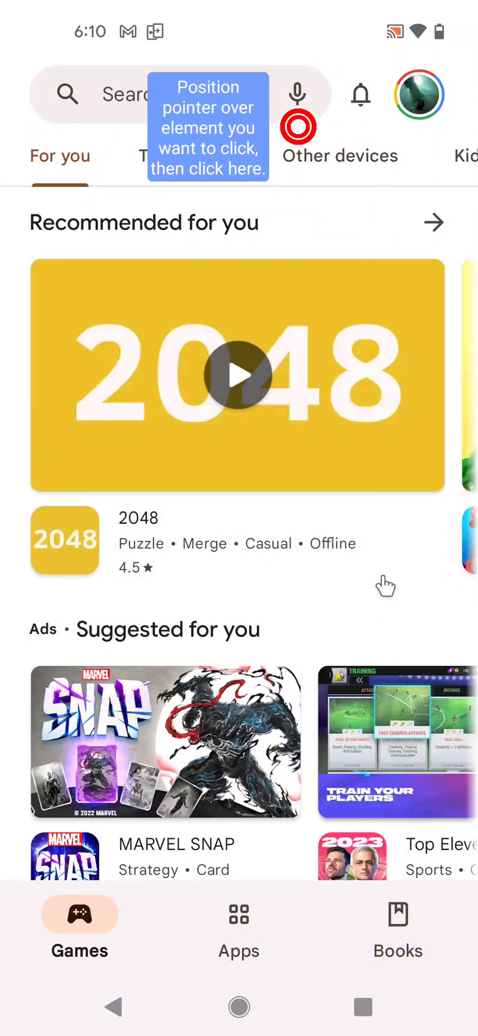
left_click_drag(293, 124, 214, 100)
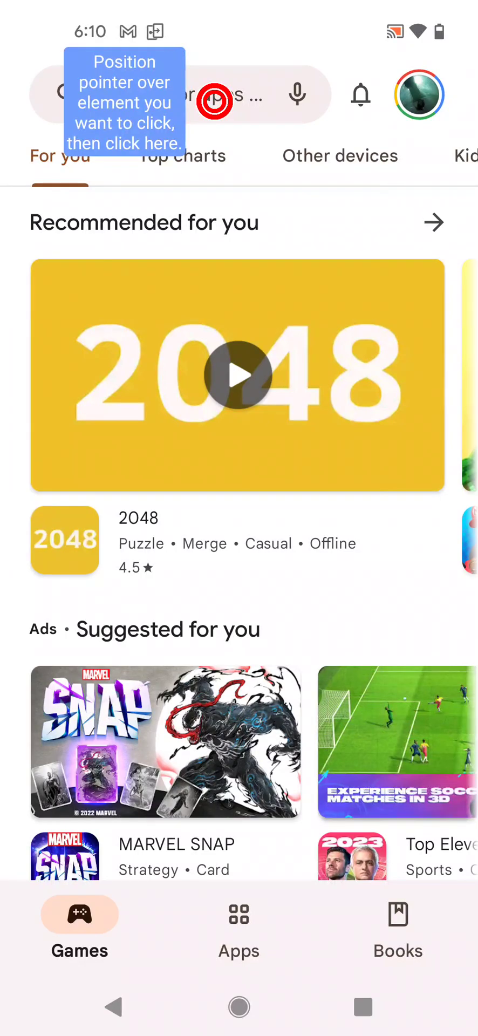
left_click(125, 103)
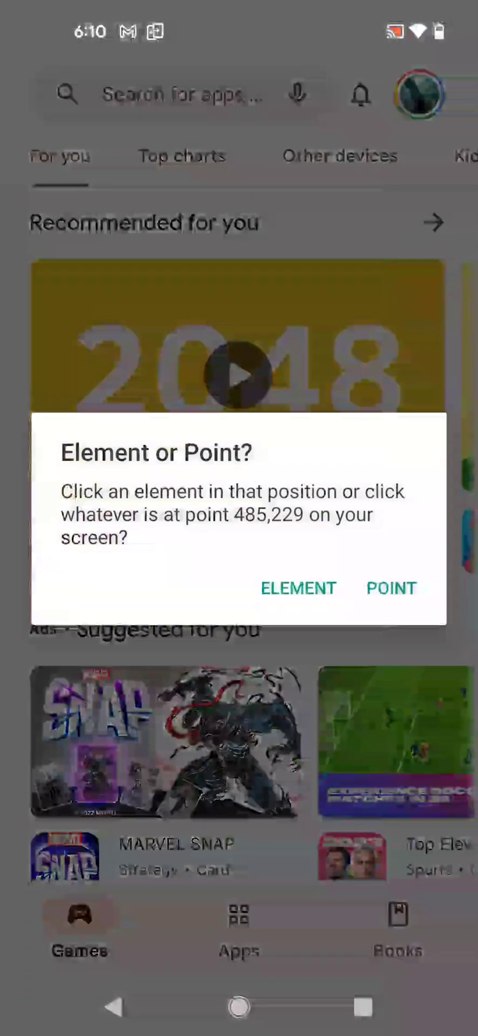
left_click(321, 598)
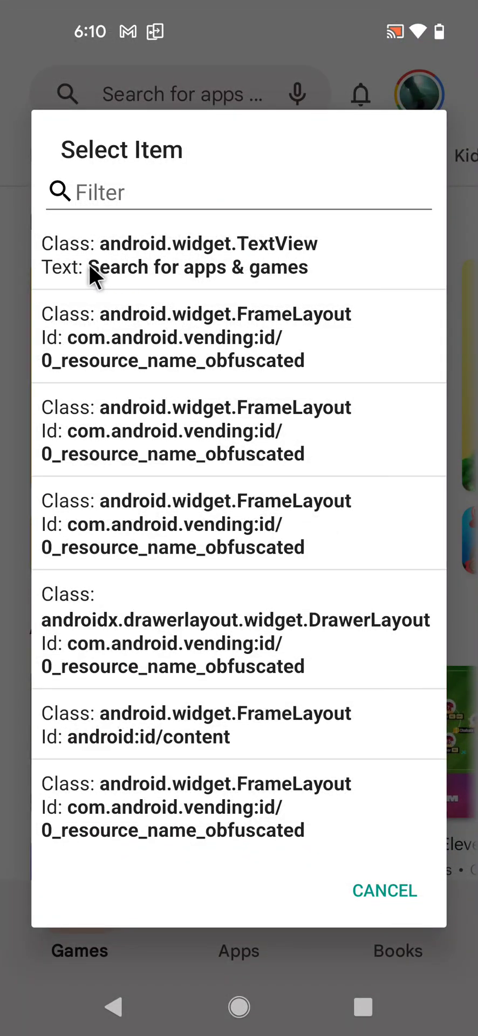
left_click(212, 263)
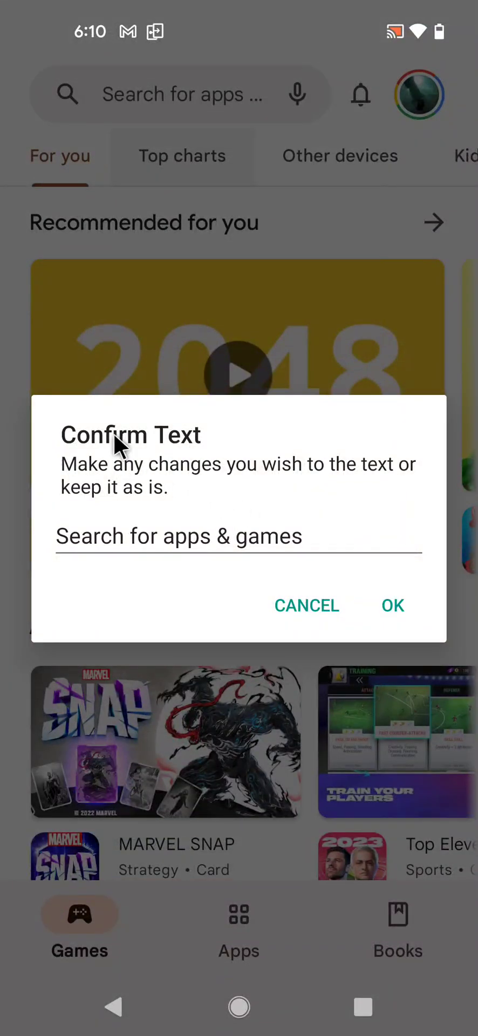
left_click(384, 611)
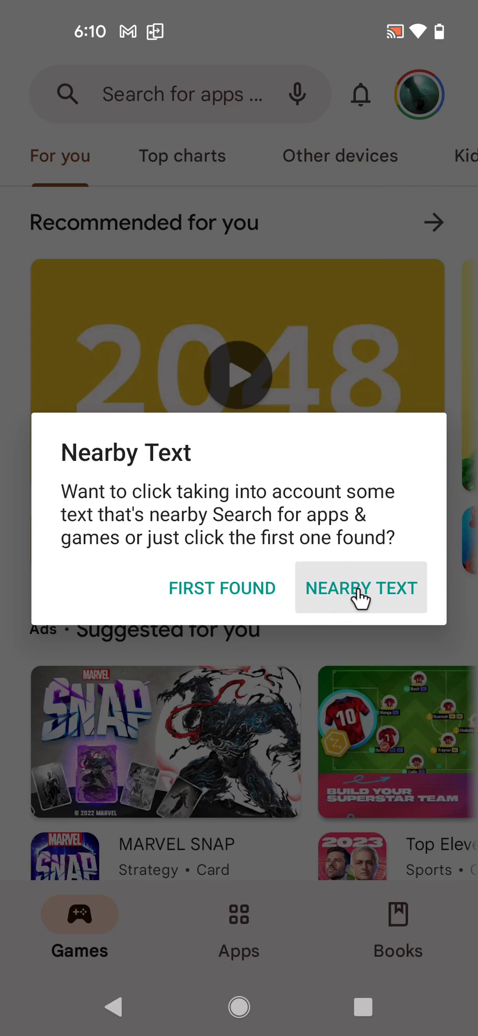
left_click(236, 598)
left_click(381, 581)
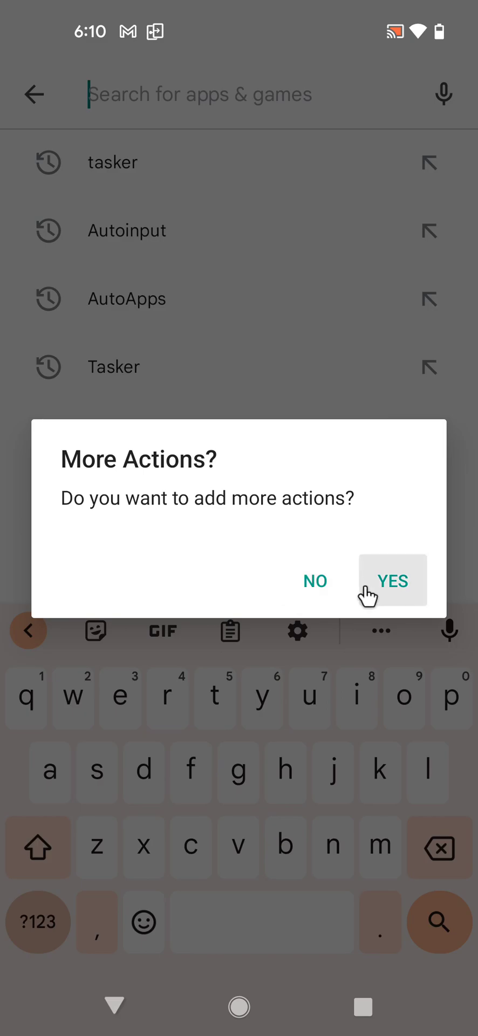
Add a Set Text action targeting the Play Store's "Search for apps & games" field when the element has focus.
left_click(368, 589)
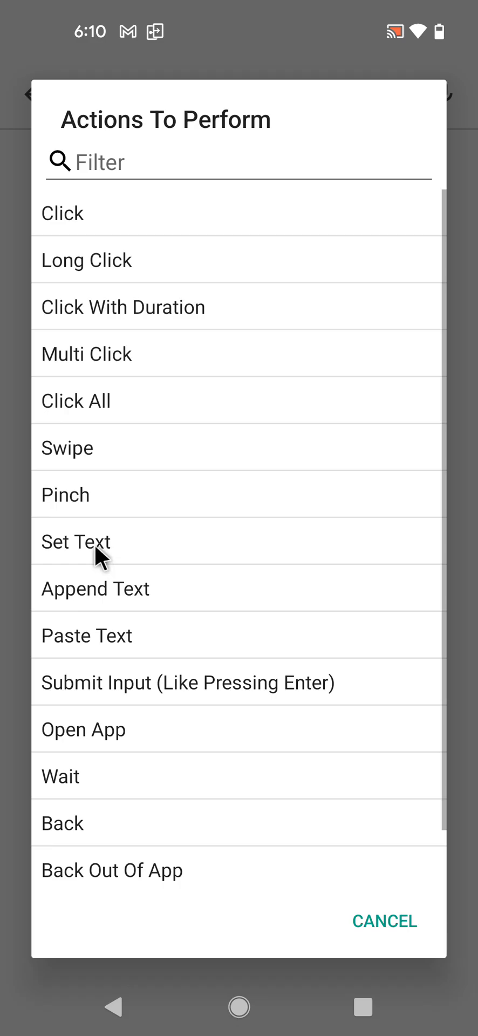
left_click(101, 555)
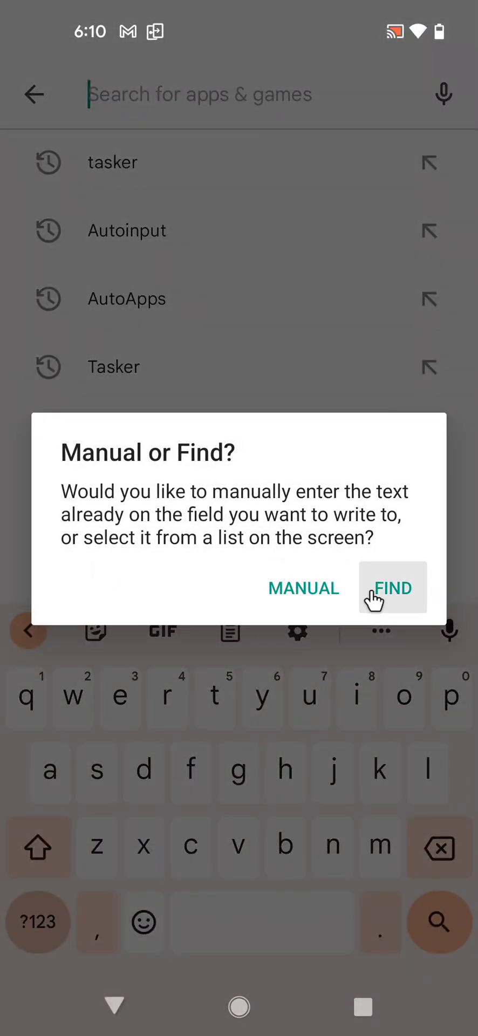
left_click(384, 589)
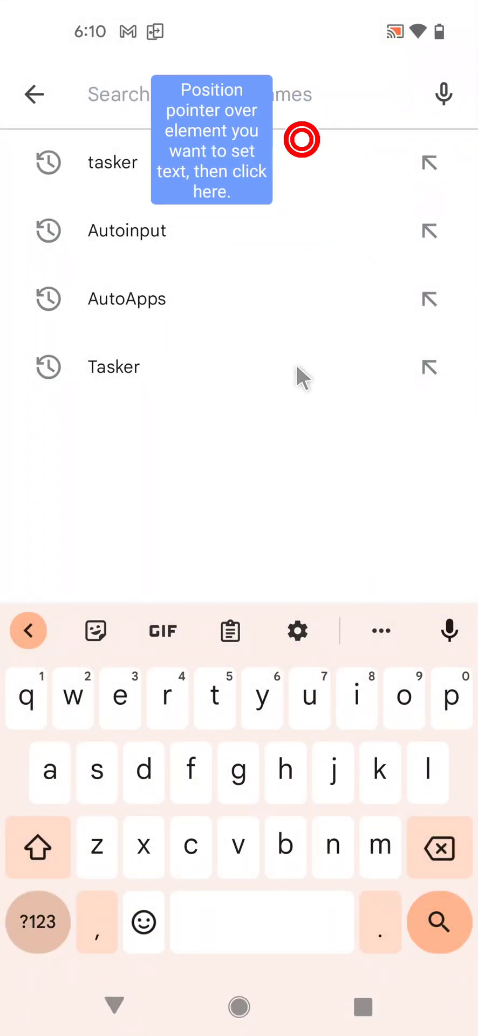
left_click_drag(299, 137, 152, 98)
left_click(242, 99)
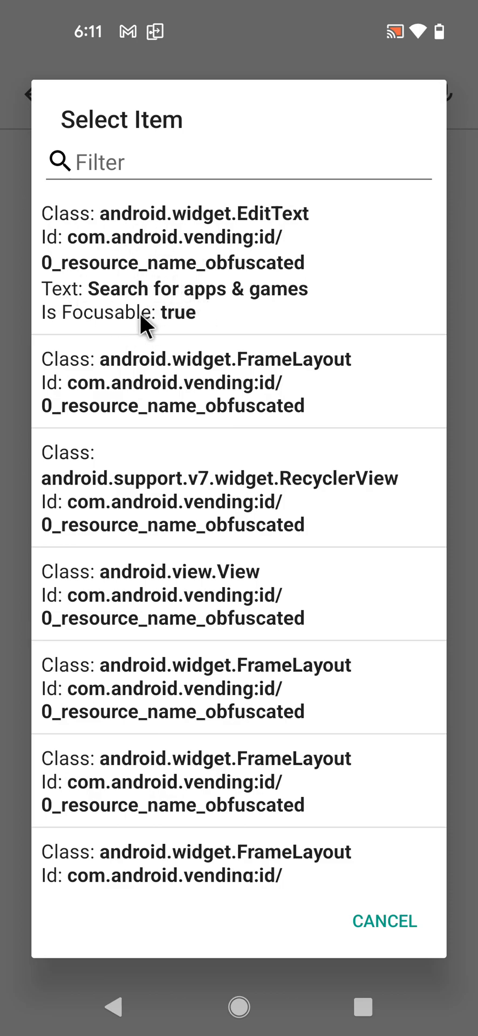
left_click(173, 296)
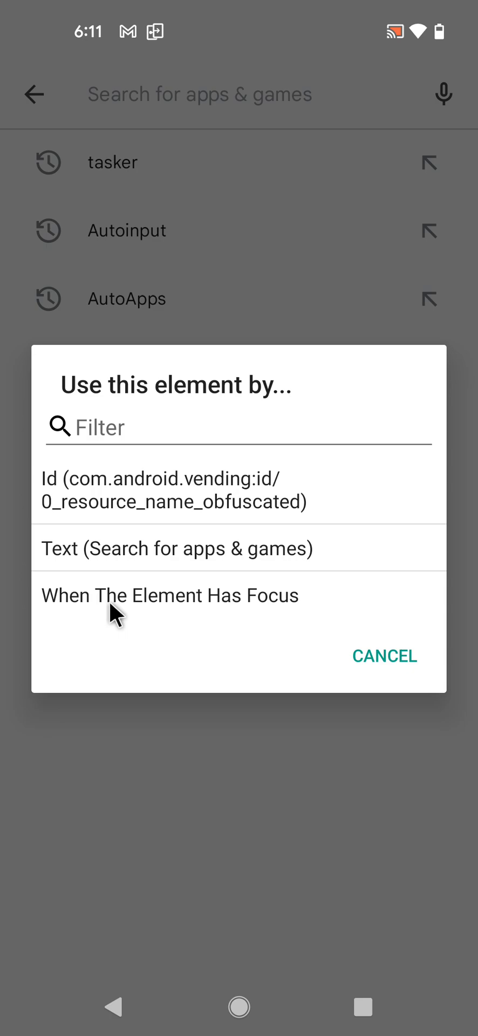
left_click(187, 598)
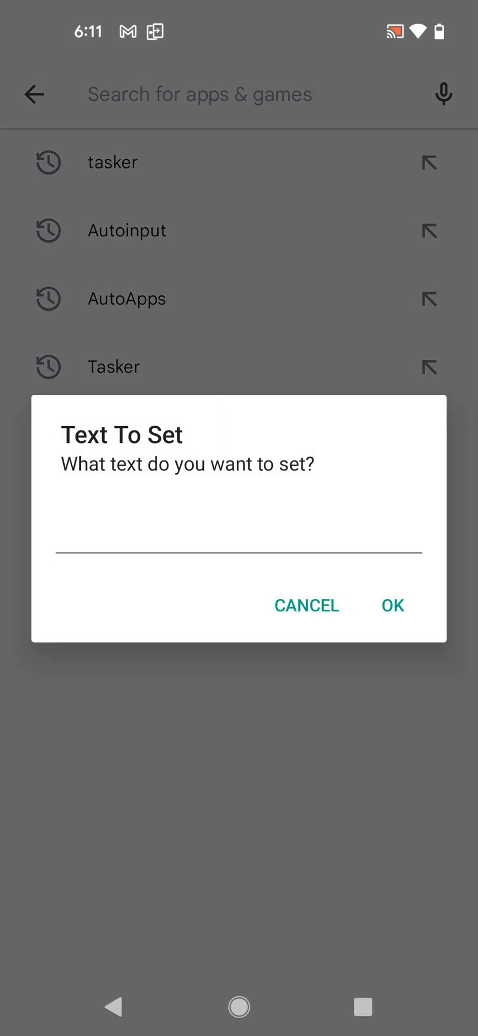
Set the text to enter as "Tasker" and test the Set Text action immediately.
left_click(180, 553)
left_click(38, 847)
mouse_move(183, 698)
left_mouse_down()
mouse_move(173, 699)
mouse_move(143, 731)
mouse_move(167, 698)
left_mouse_up()
left_click(384, 428)
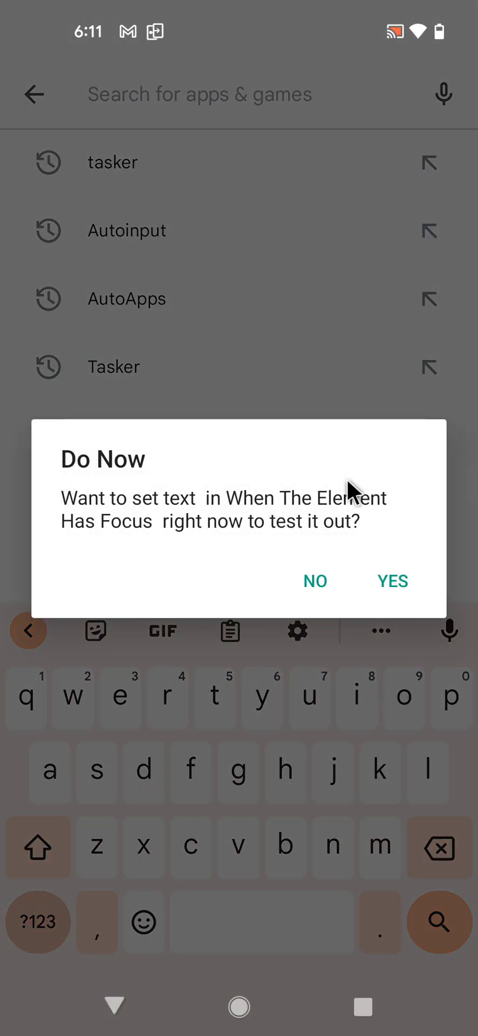
left_click(378, 576)
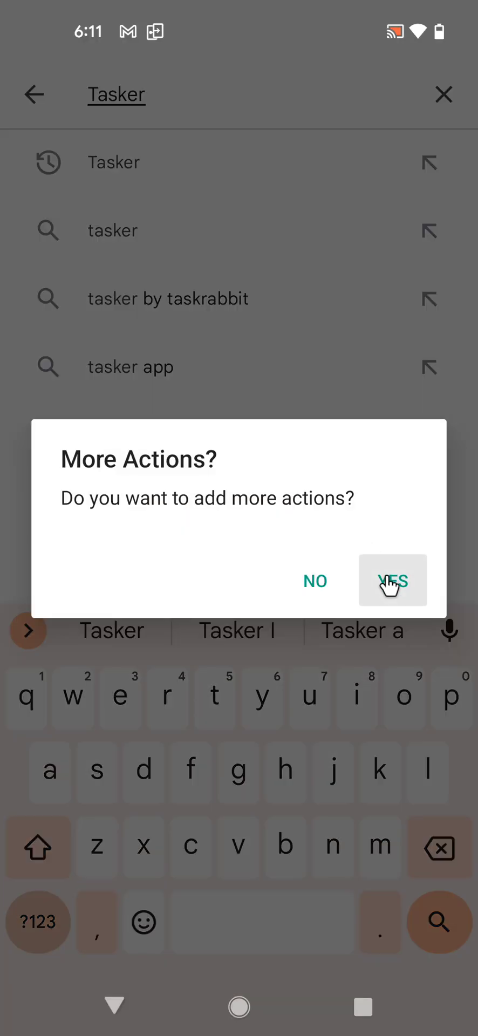
Add a Submit Input action for the search field when the element has focus, and test it immediately.
left_click(389, 582)
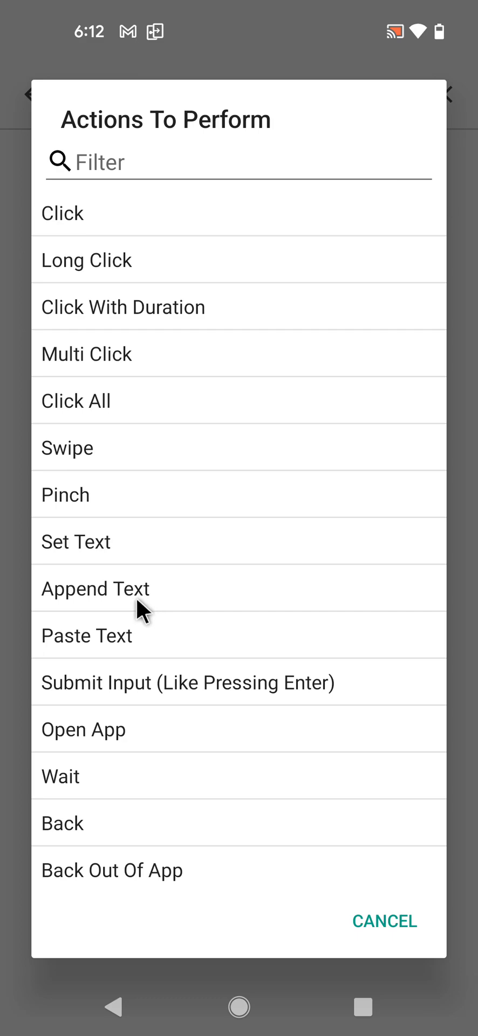
left_click(106, 675)
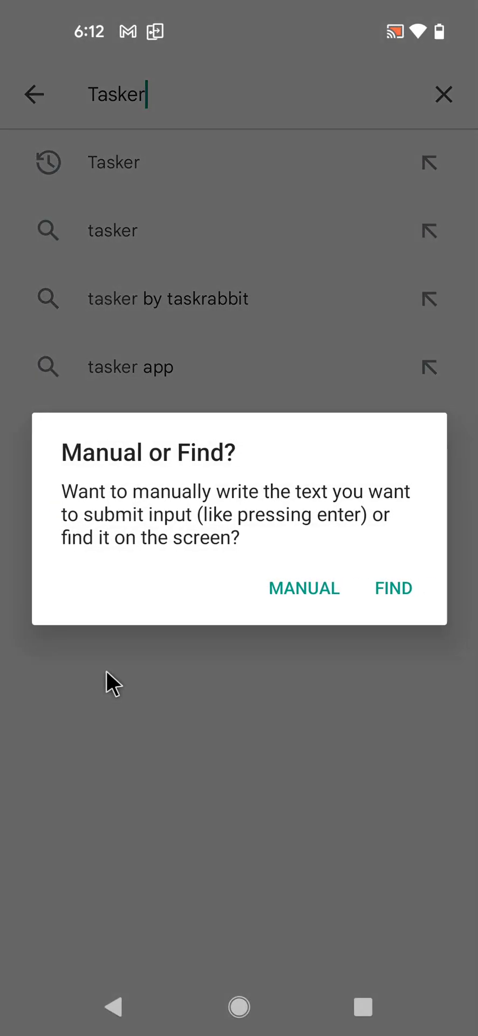
left_click(385, 593)
left_click_drag(251, 103, 118, 95)
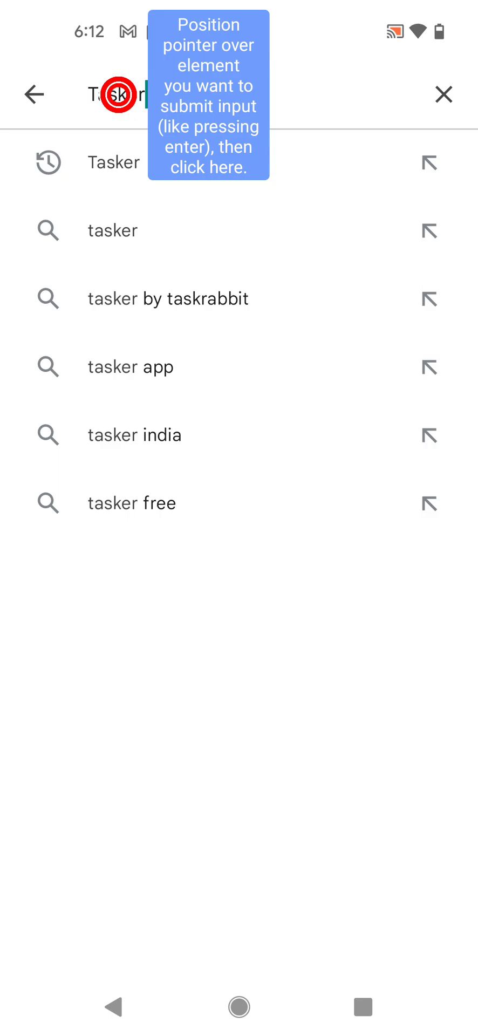
left_click(208, 94)
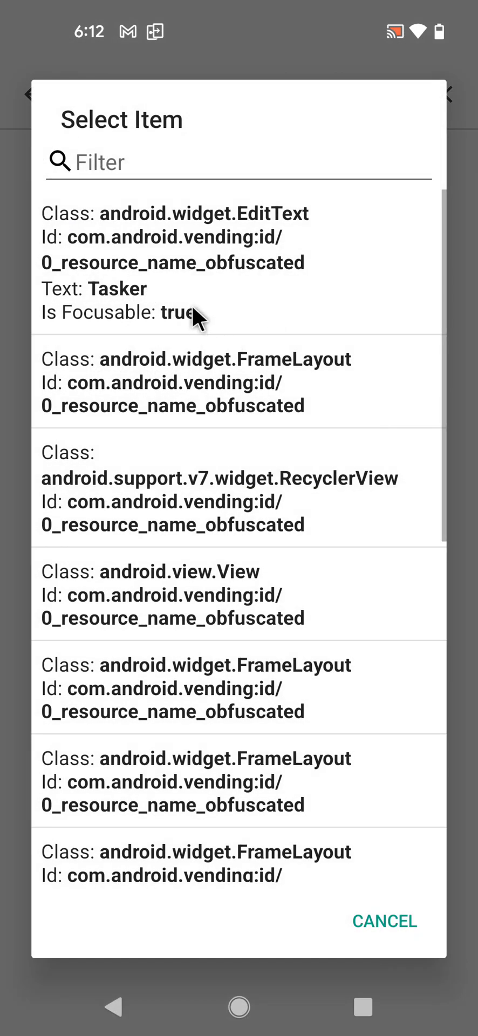
left_click(192, 303)
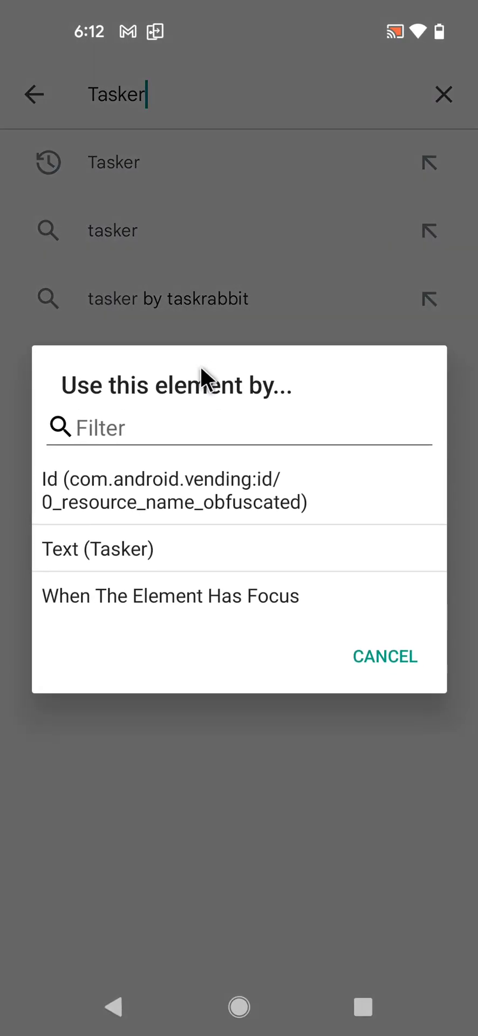
left_click(203, 598)
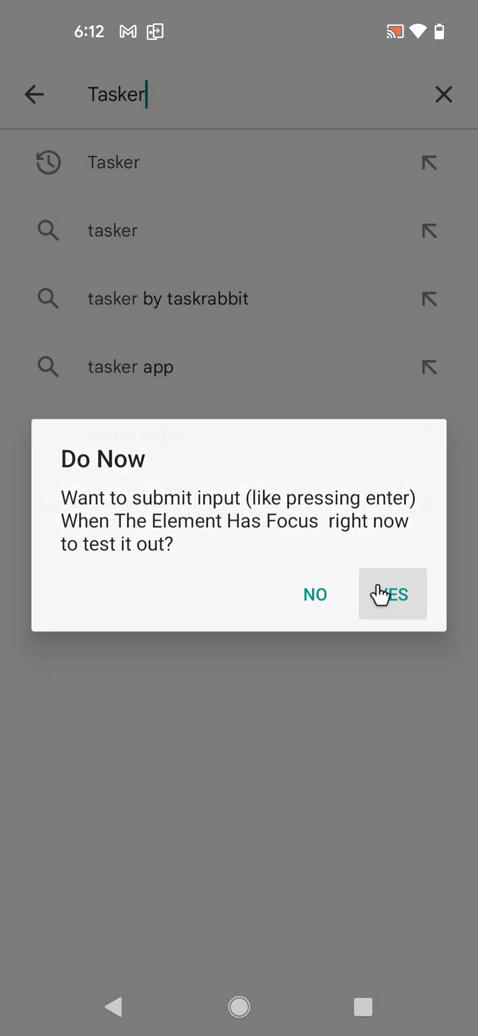
left_click(380, 590)
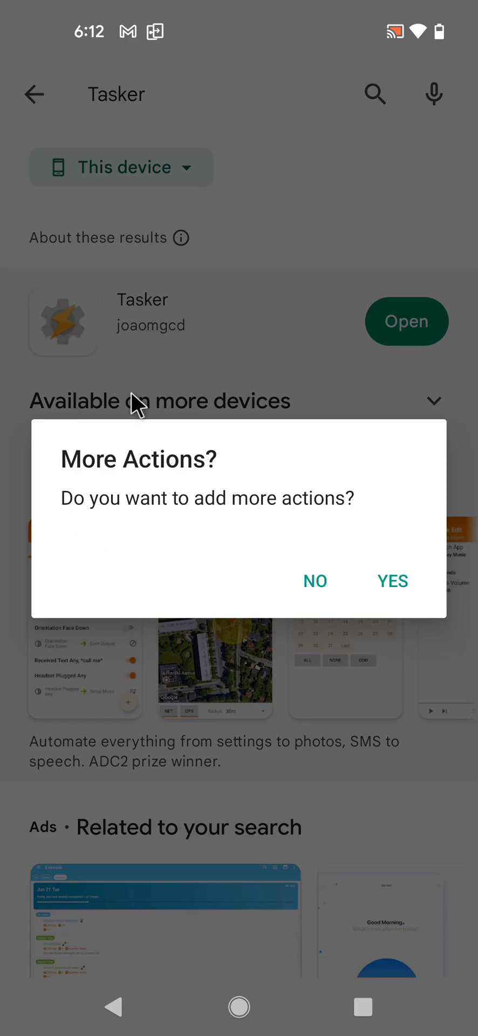
Add a Wait action of 5000 milliseconds and skip its test.
left_click(388, 582)
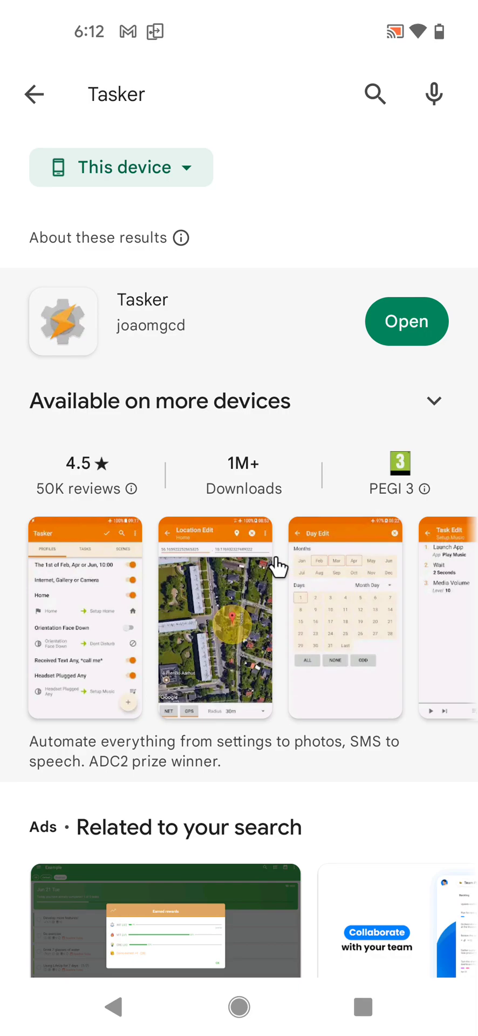
scroll(257, 554, "down", 1)
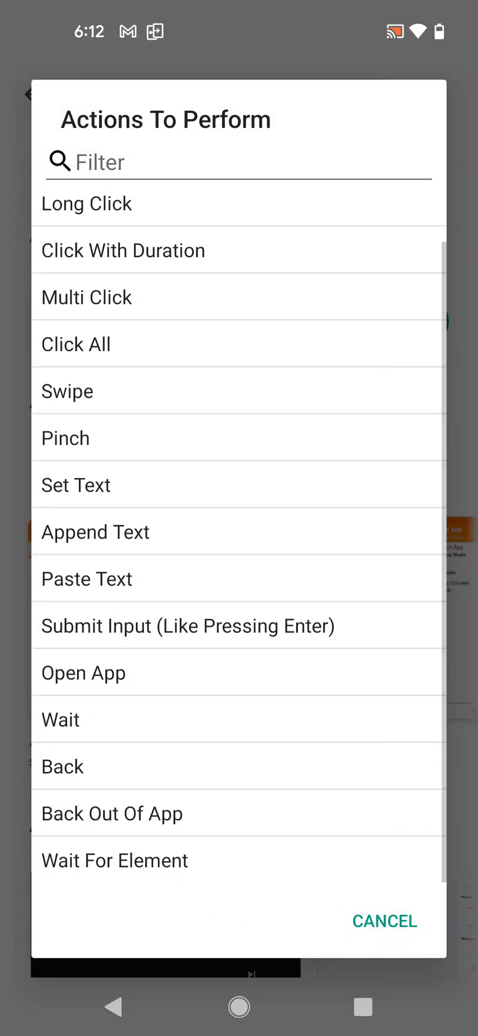
left_click(79, 720)
left_click(90, 545)
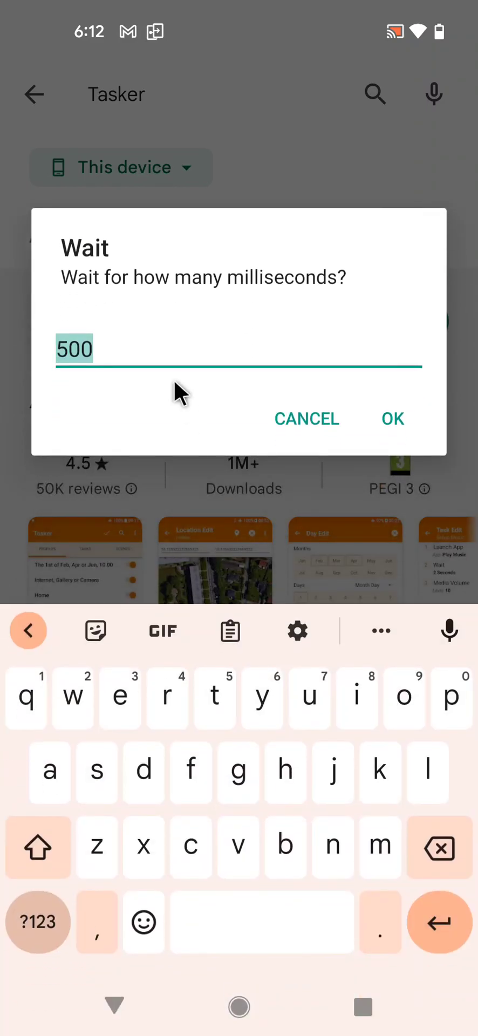
left_click(164, 372)
type("0")
left_click(398, 423)
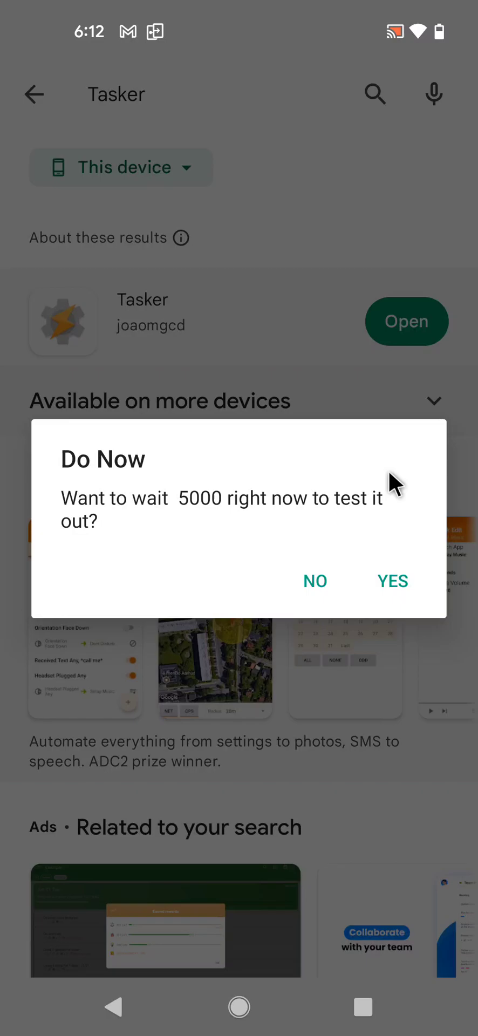
left_click(398, 574)
left_click(317, 578)
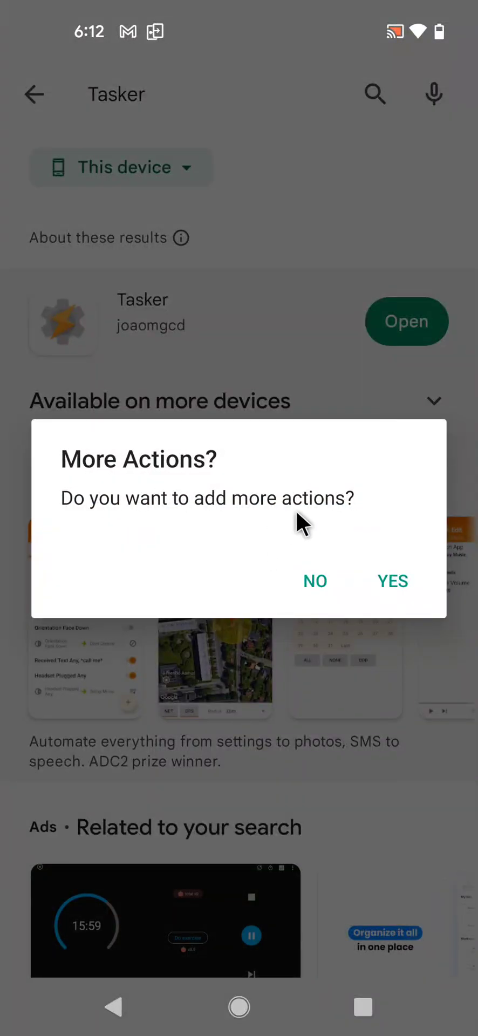
Add a Back Out Of App action, test it immediately, and finish adding actions.
left_click(384, 574)
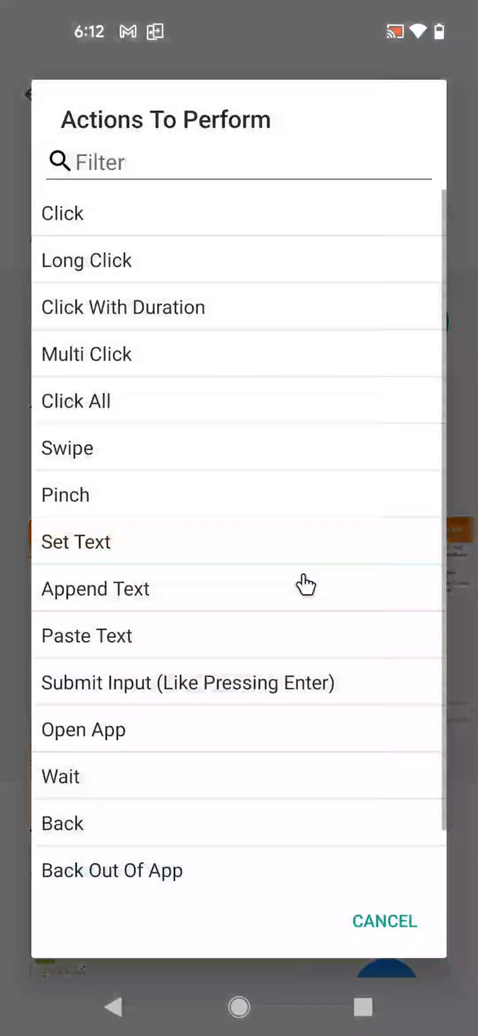
scroll(306, 585, "down", 1)
left_click(160, 822)
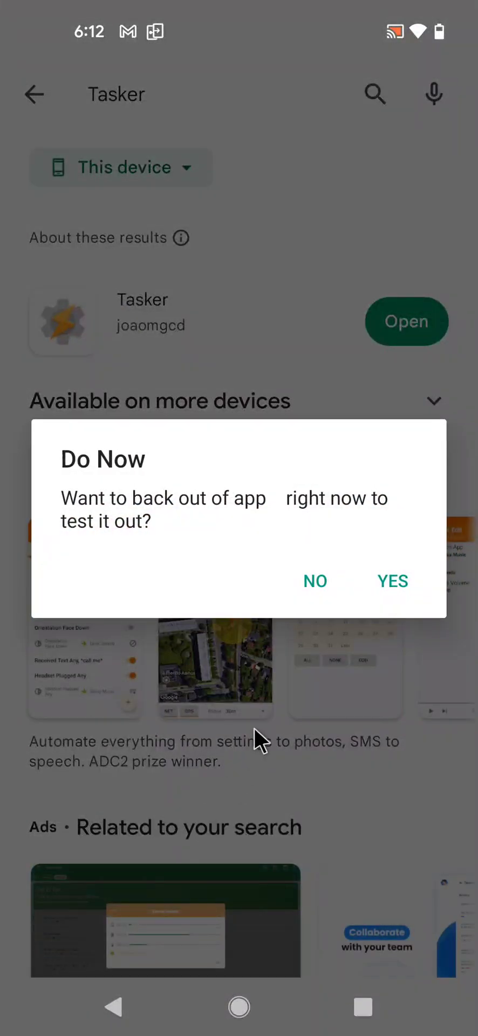
left_click(389, 585)
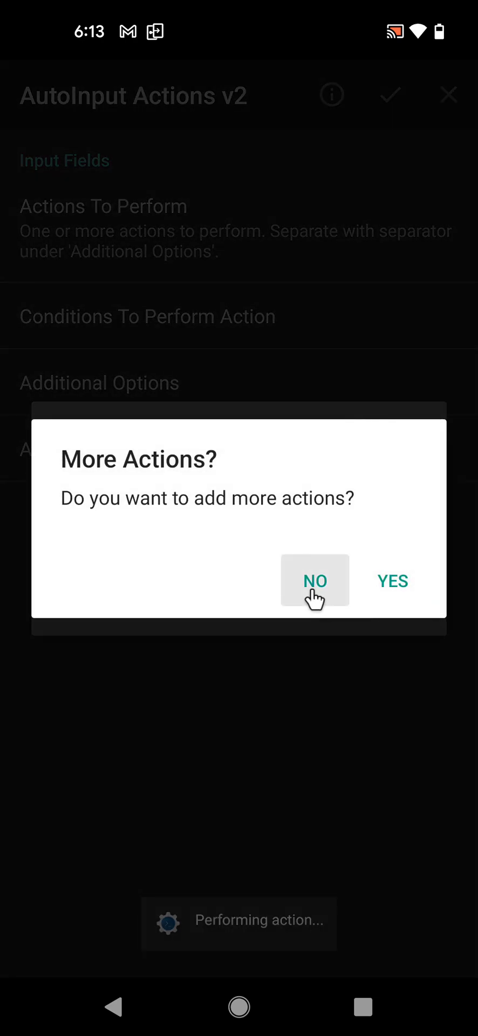
left_click(314, 593)
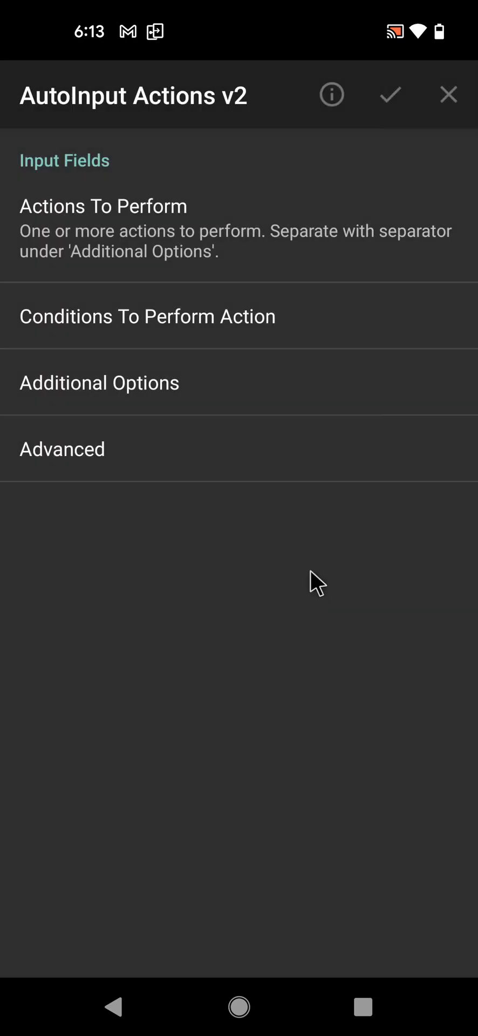
Save the AutoInput Actions v2 configuration, return to the Input task, and run it.
left_click(389, 113)
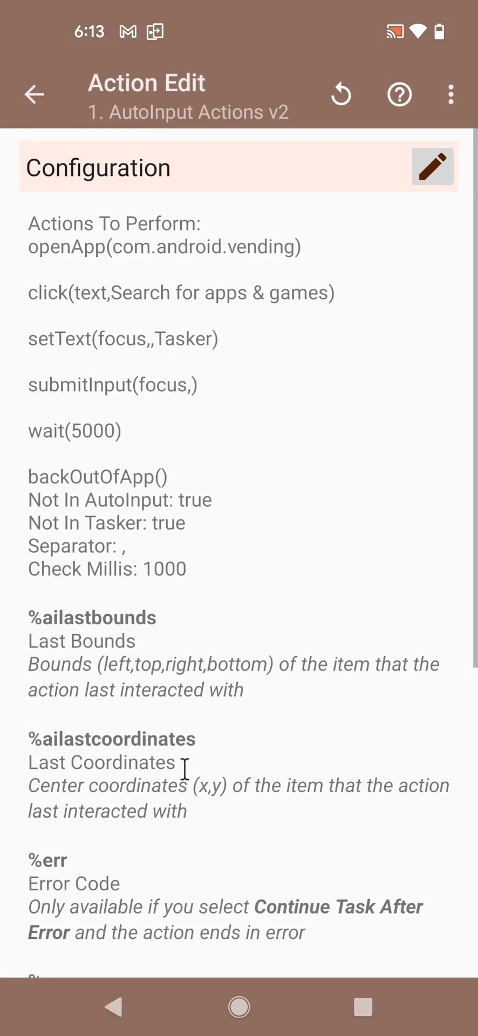
left_click(113, 1007)
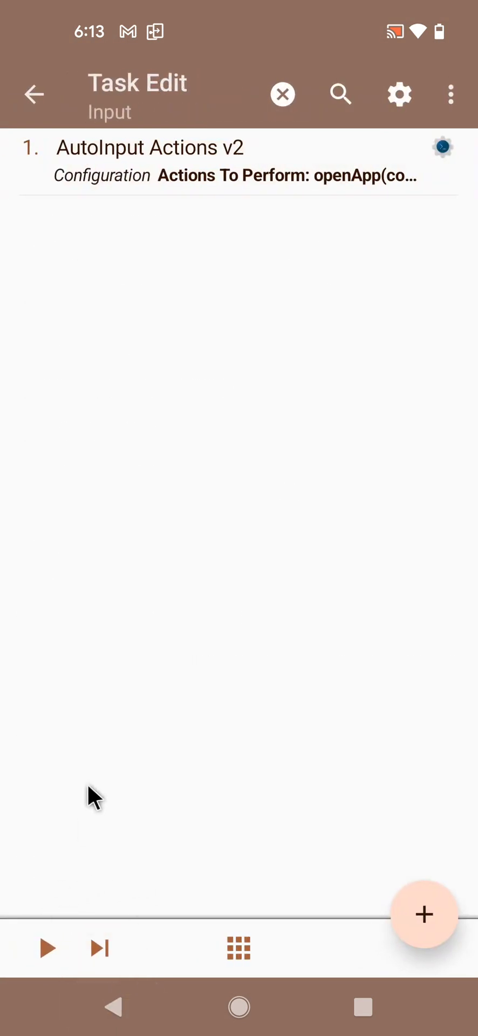
left_click(58, 938)
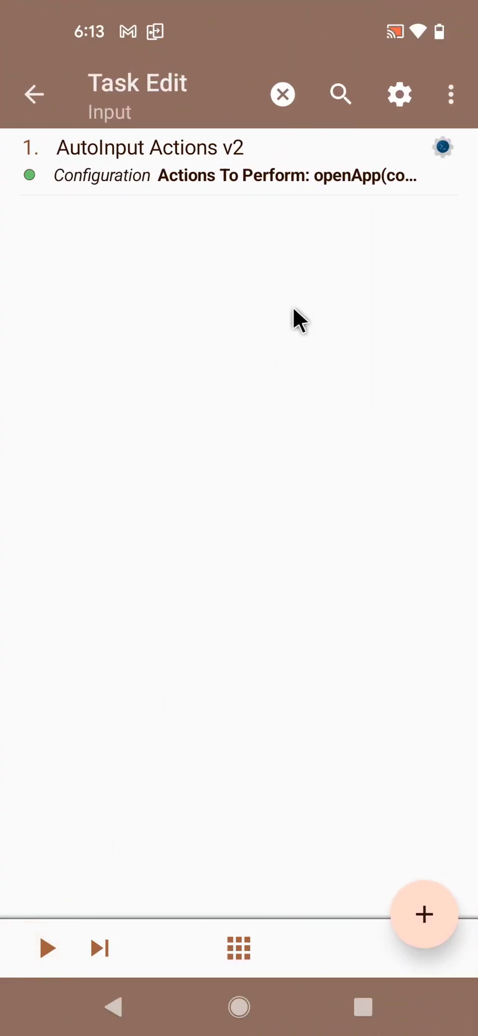
Manually edit the setText line in Actions To Perform to use the variable %app instead of Tasker, and save the configuration.
left_click(304, 178)
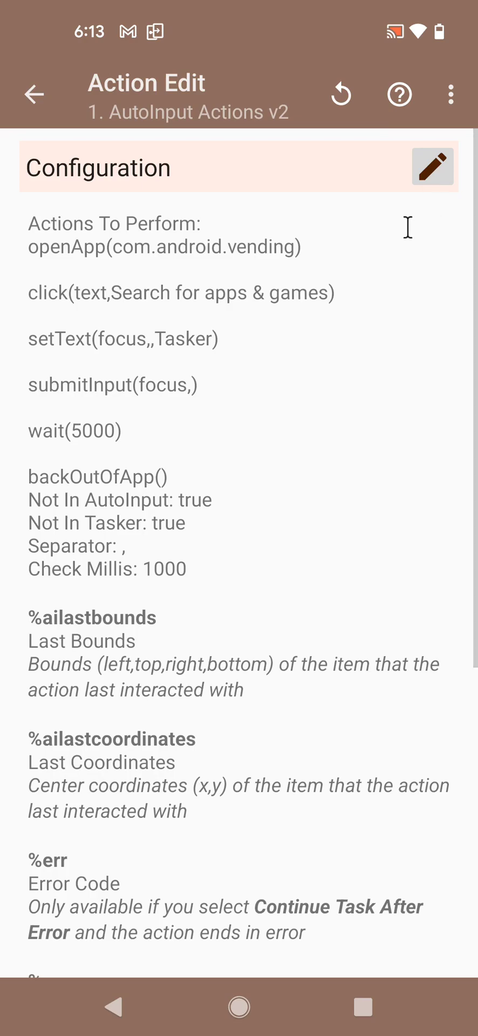
left_click(433, 167)
left_click(105, 213)
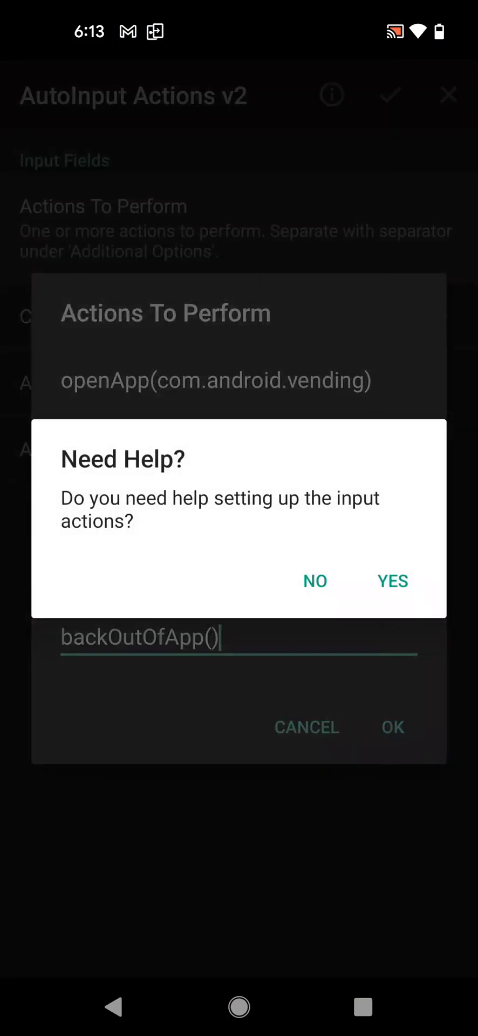
left_click(315, 581)
left_click(273, 481)
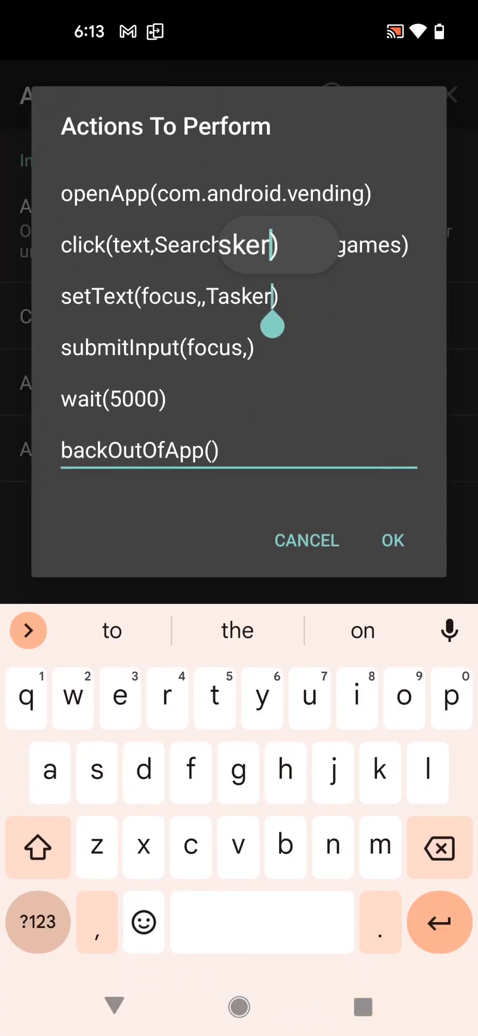
key("BackSpace")
key("BackSpace")
key("BackSpace")
key("BackSpace")
key("BackSpace")
key("BackSpace")
left_click(37, 922)
left_click(38, 847)
type("%")
left_click(37, 921)
type("app")
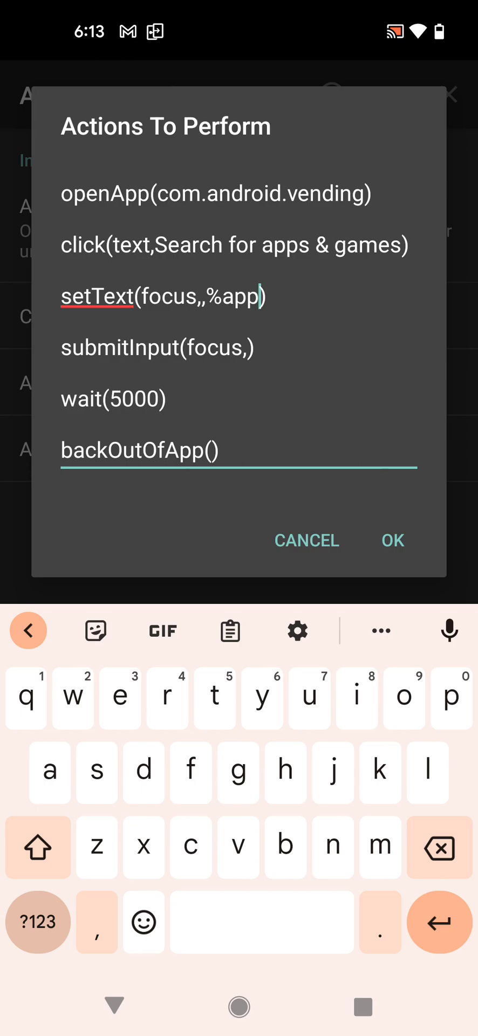
left_click(393, 540)
left_click(390, 95)
left_click(114, 1006)
Add a Variable Set action to the Input task that sets %app to "AutoApps".
left_click(424, 914)
left_click(115, 640)
type("app")
key("Tab")
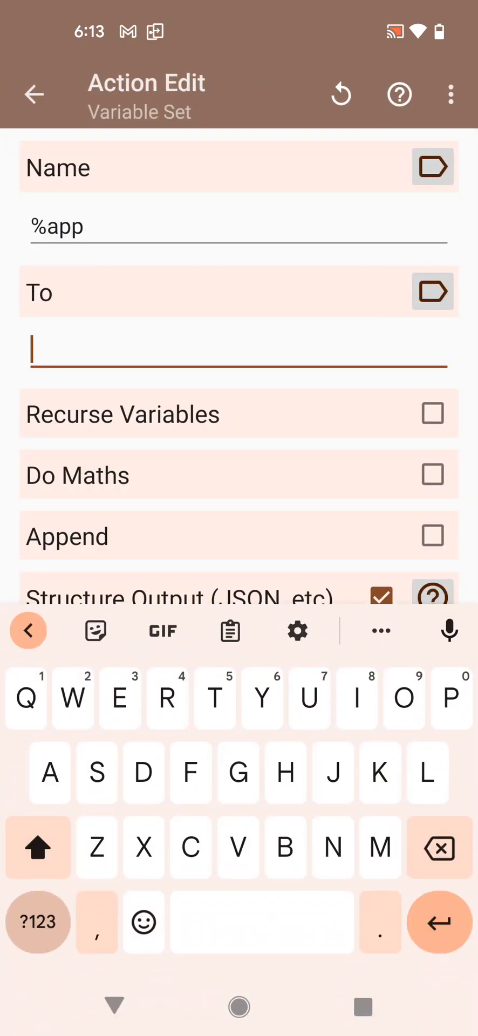
type("Auto")
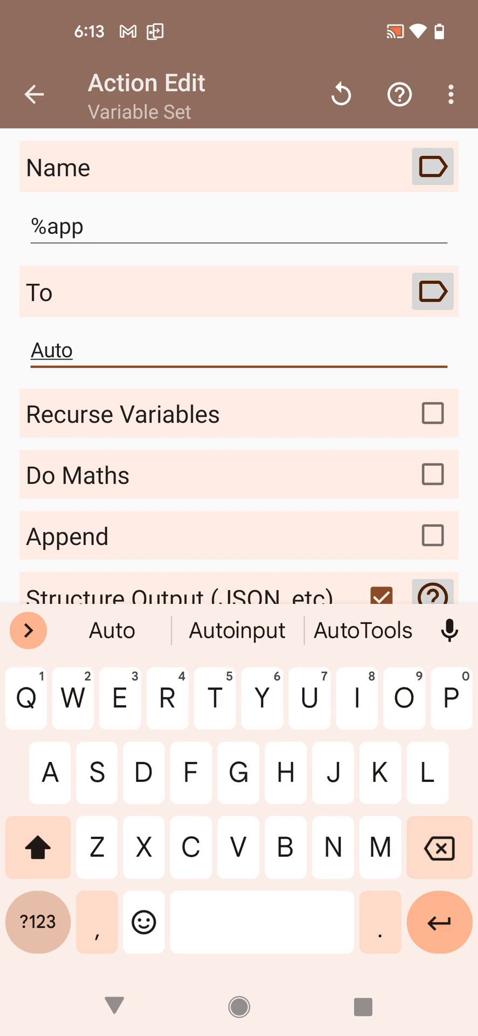
type("Apps")
left_click(33, 95)
Move the Variable Set action above AutoInput Actions v2 and run the task.
left_click_drag(302, 238, 302, 172)
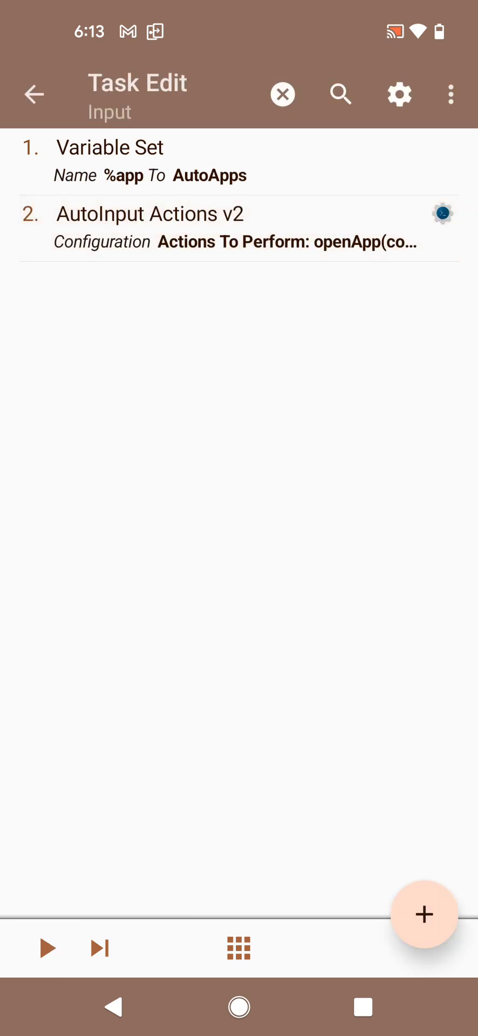
left_click(46, 948)
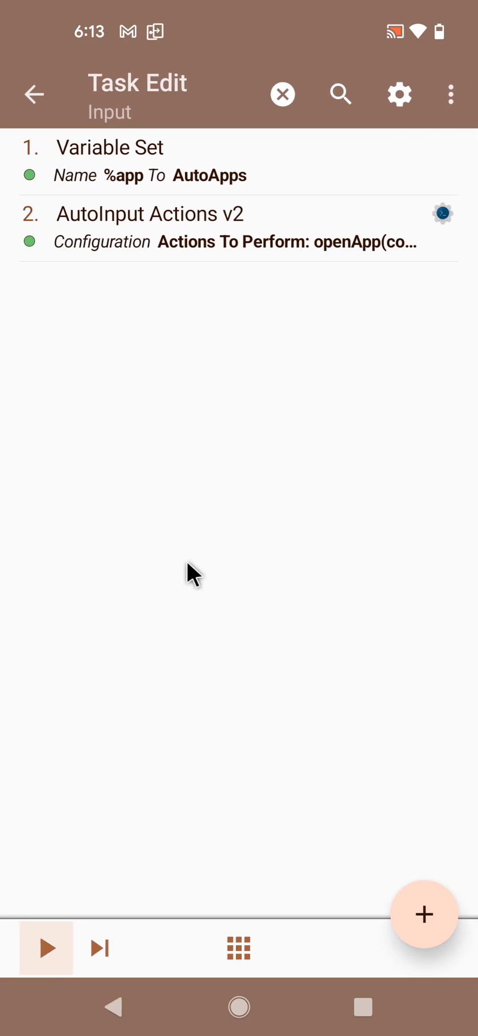
Replace the existing actions in the AutoInput Actions v2 configuration with a Pinch action whose target is found on the screen.
left_click(268, 219)
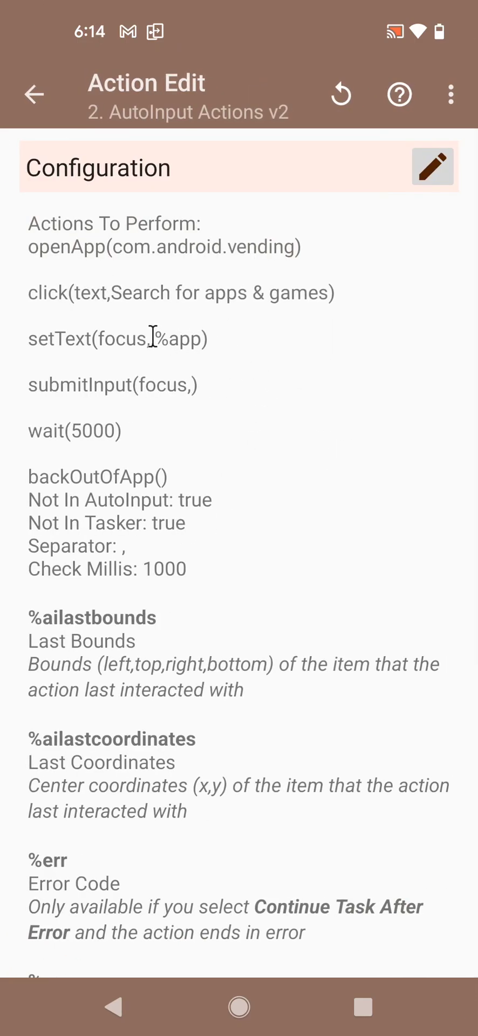
left_click(428, 170)
left_click(236, 261)
left_click(363, 571)
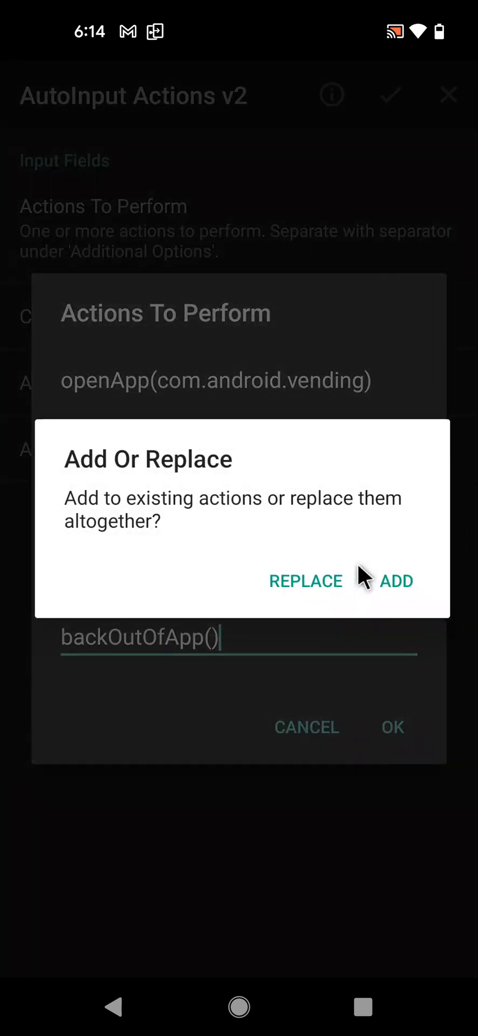
left_click(292, 607)
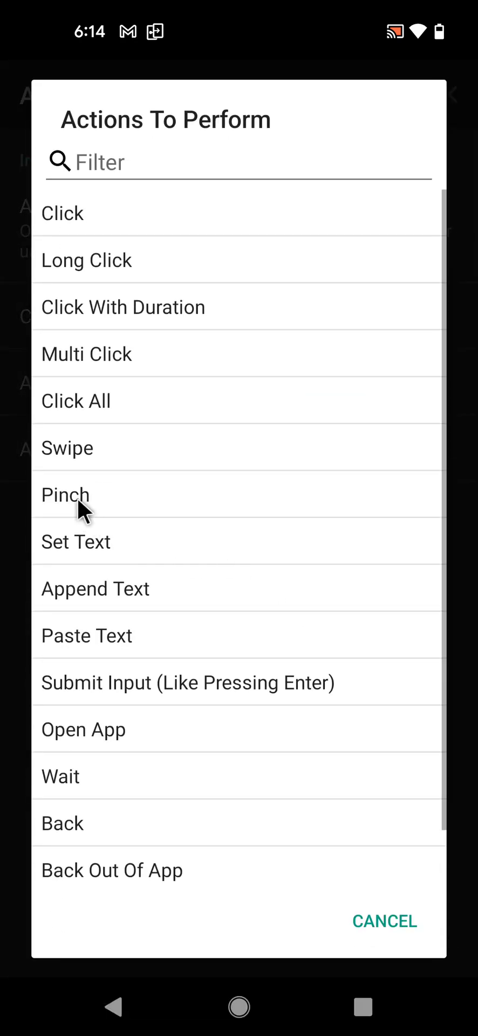
left_click(76, 498)
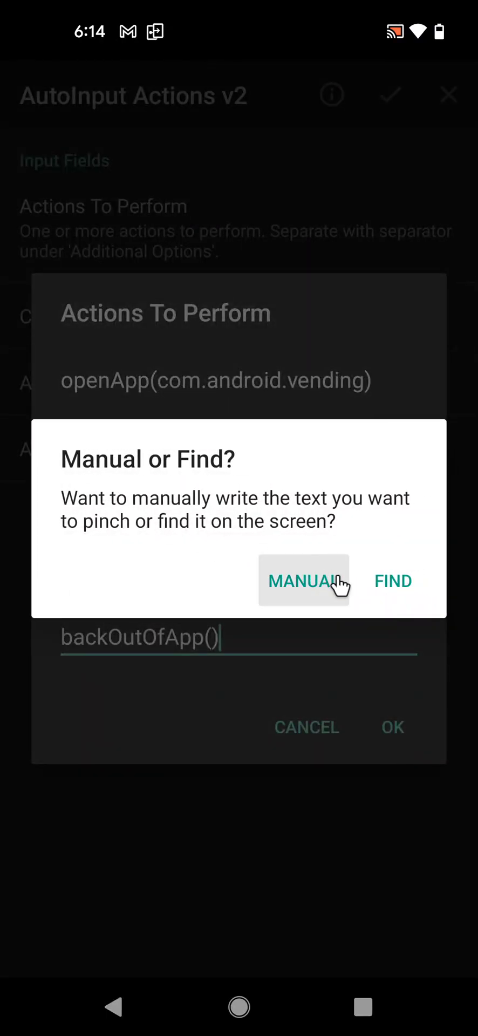
left_click(386, 587)
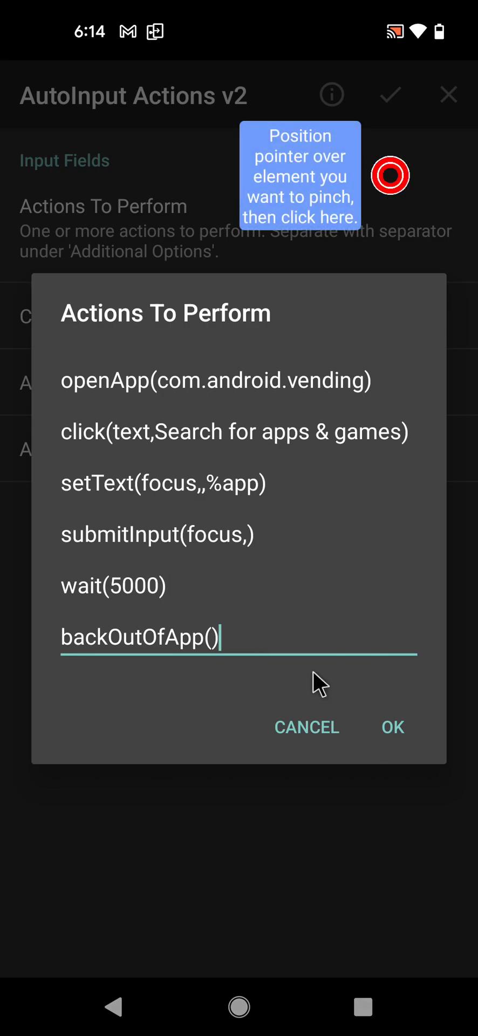
Switch to Chrome, target the bridge image by element focus, and define a Pinch Out of 200 pixels without adding more actions.
key("super+Return")
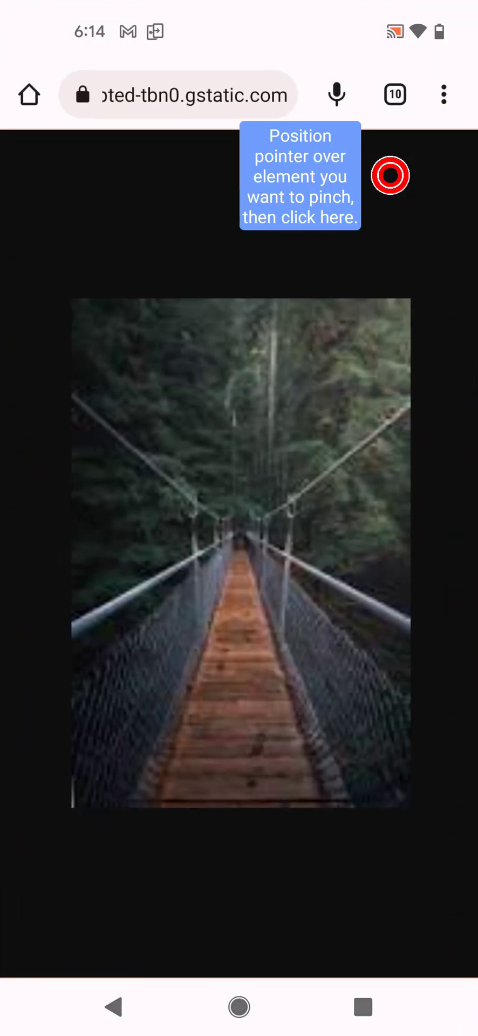
left_click_drag(390, 175, 229, 536)
left_click(139, 534)
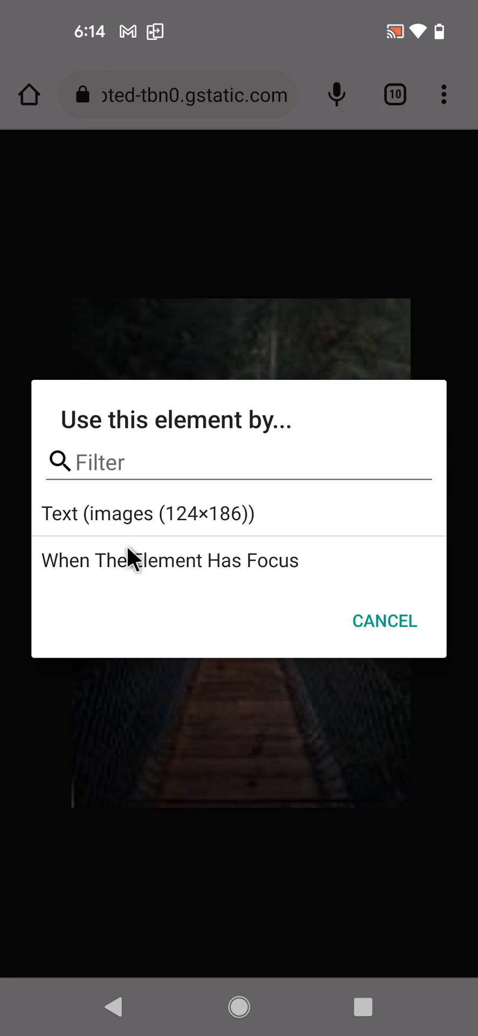
left_click(145, 556)
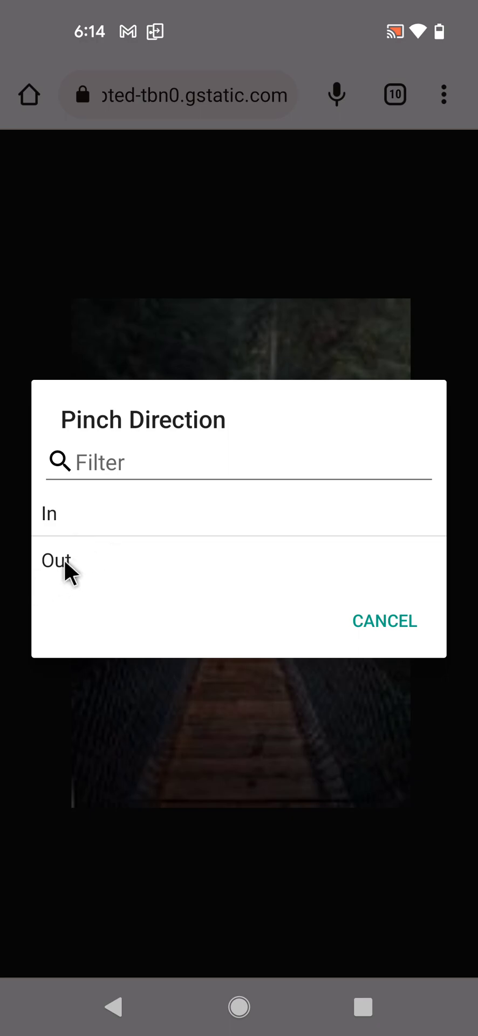
left_click(65, 560)
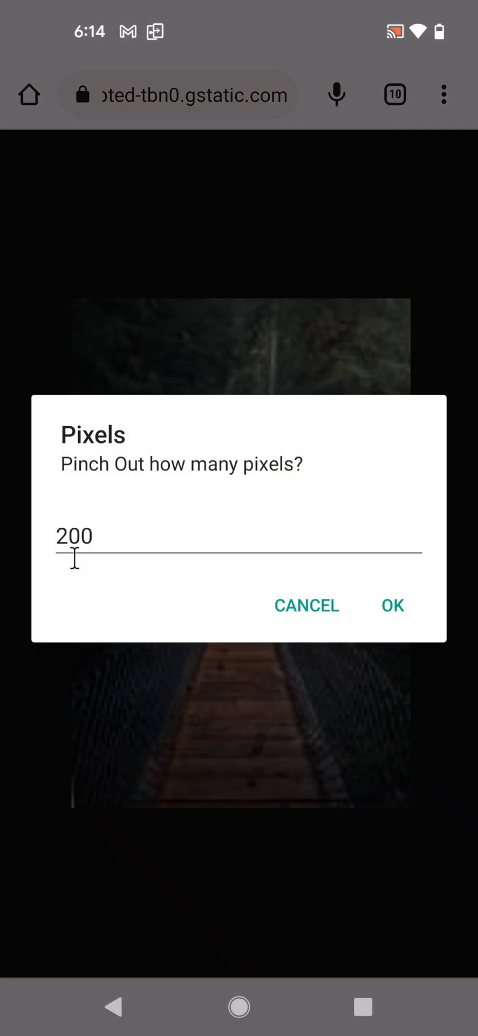
double_click(71, 534)
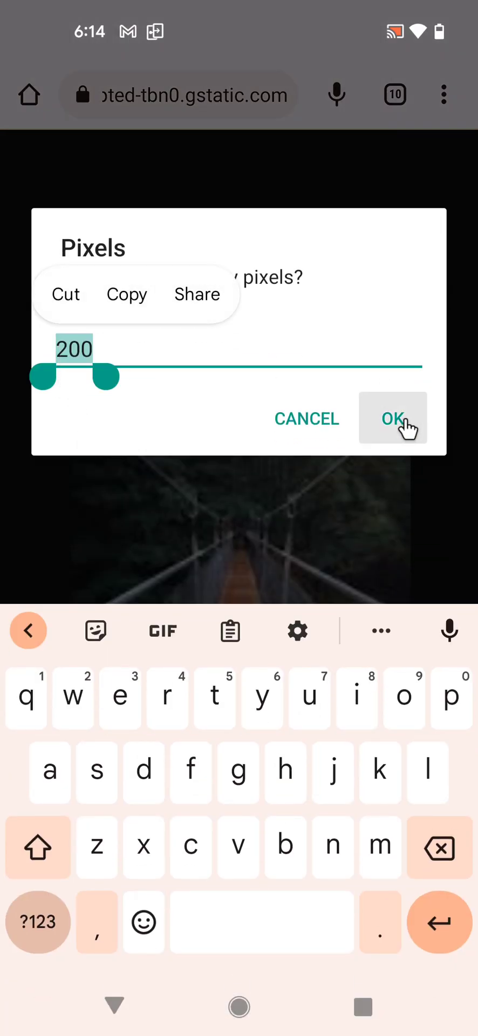
left_click(393, 419)
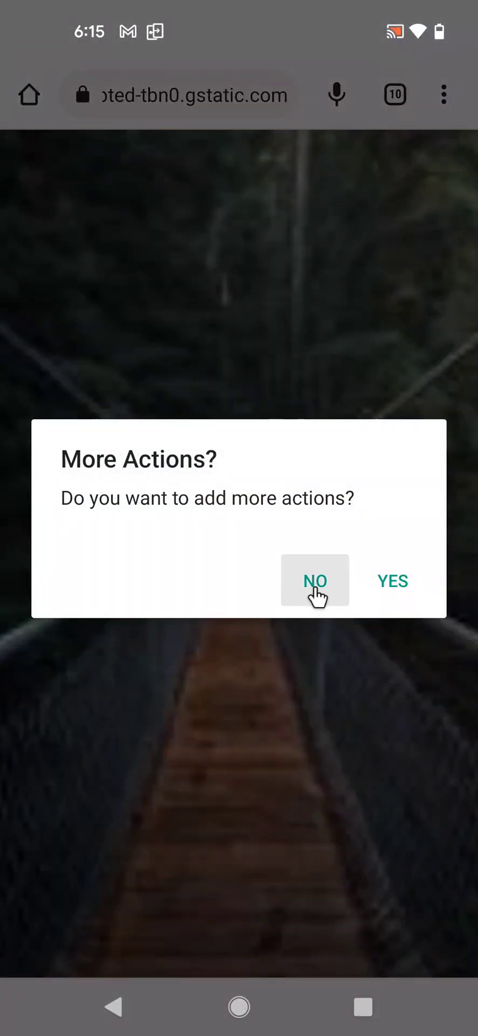
left_click(316, 581)
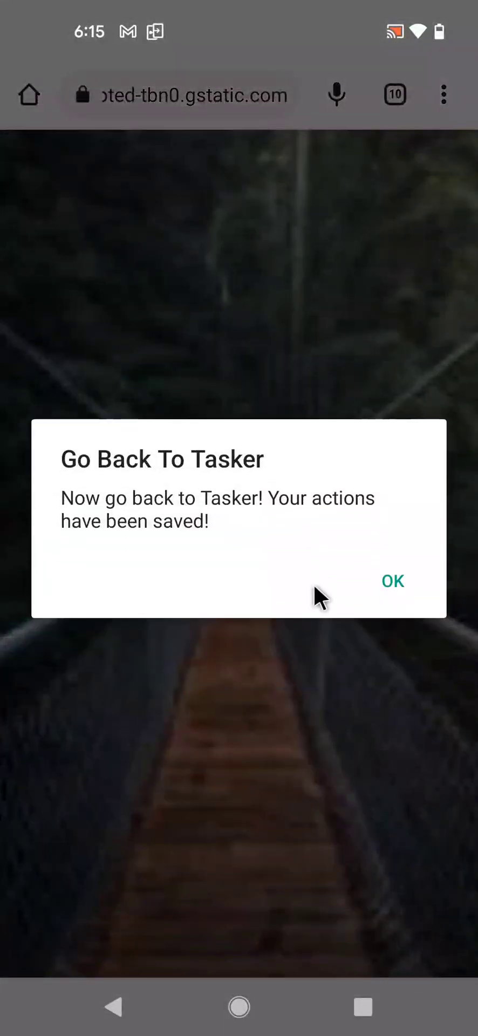
Switch back to Tasker, save the pinch configuration, and return to the Input task's action list.
key("alt+Tab")
left_click(30, 612)
left_click(393, 112)
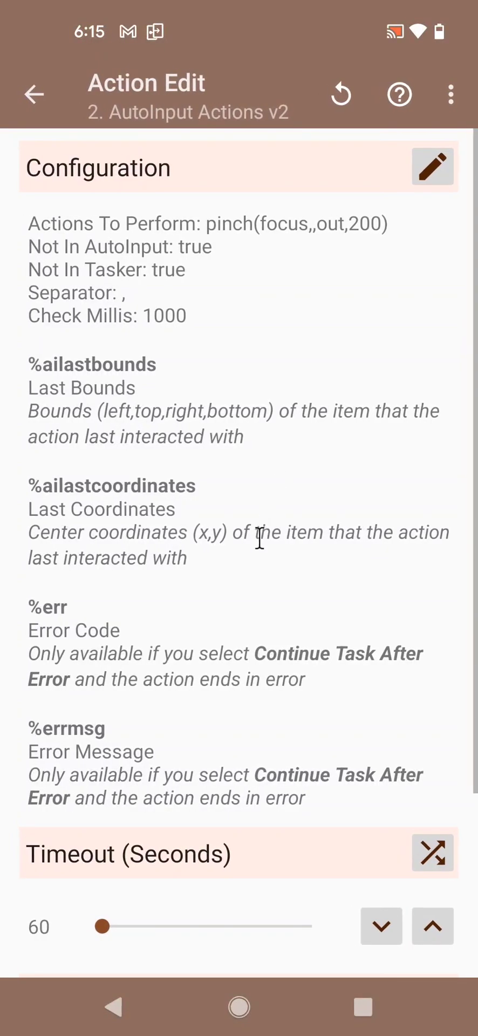
left_click(110, 1009)
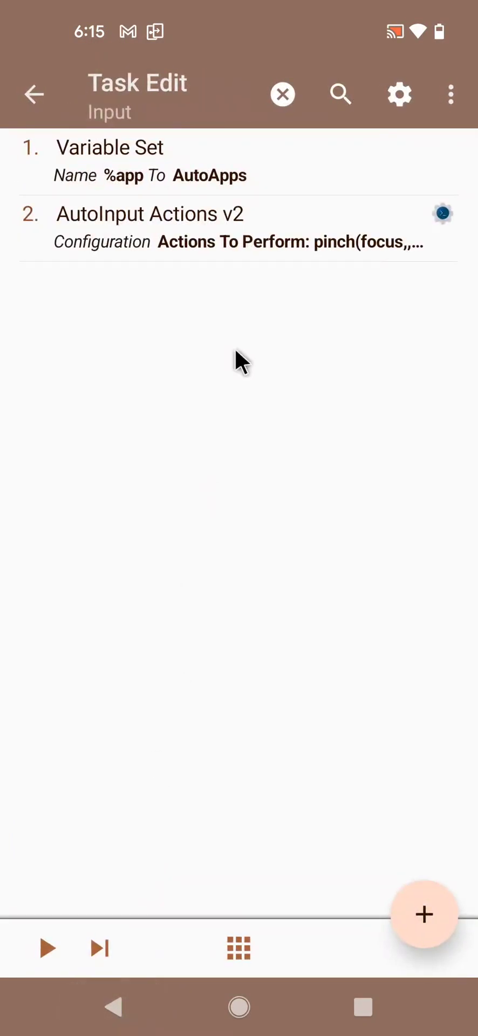
Delete the Variable Set action from the Input task.
left_click(303, 176)
left_click_drag(303, 176, 301, 706)
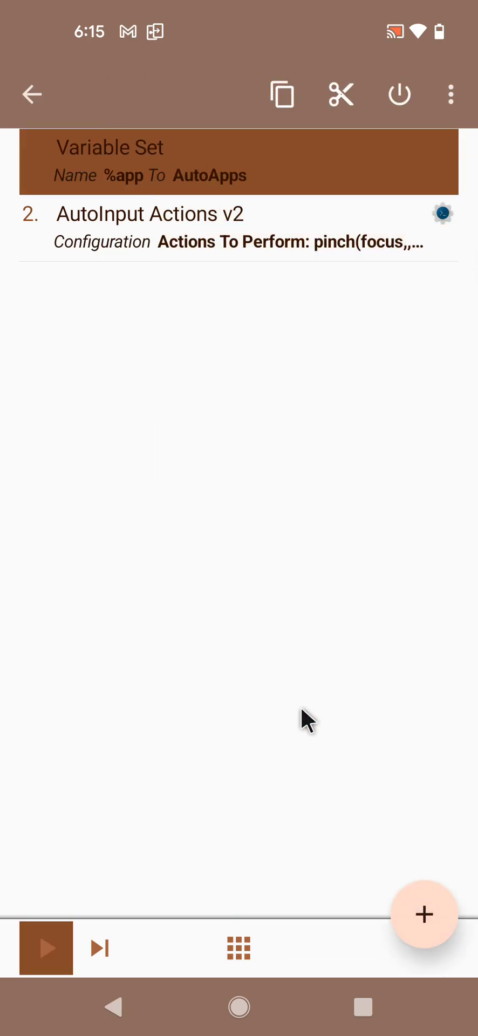
left_click_drag(303, 162, 424, 914)
Add a Wait action of 2 seconds to the Input task and move it above AutoInput Actions v2.
left_click(425, 914)
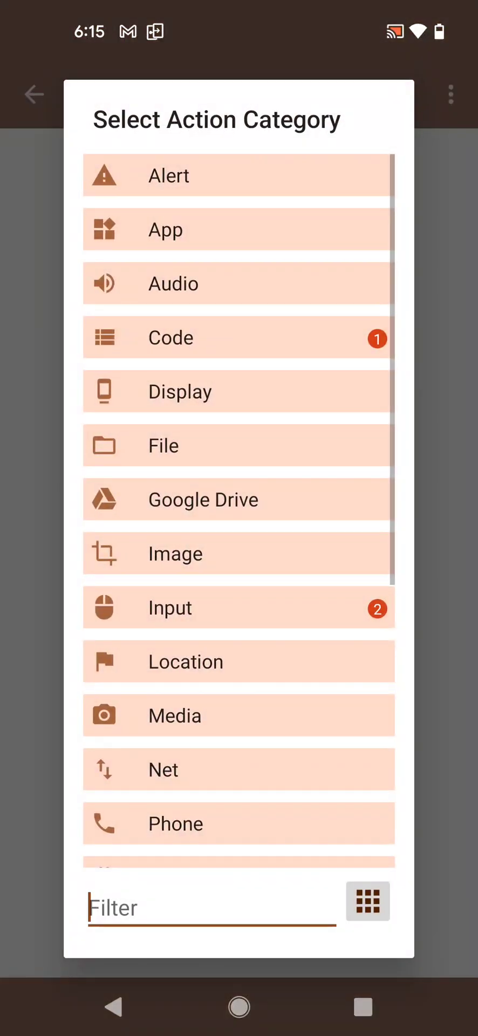
type("wait")
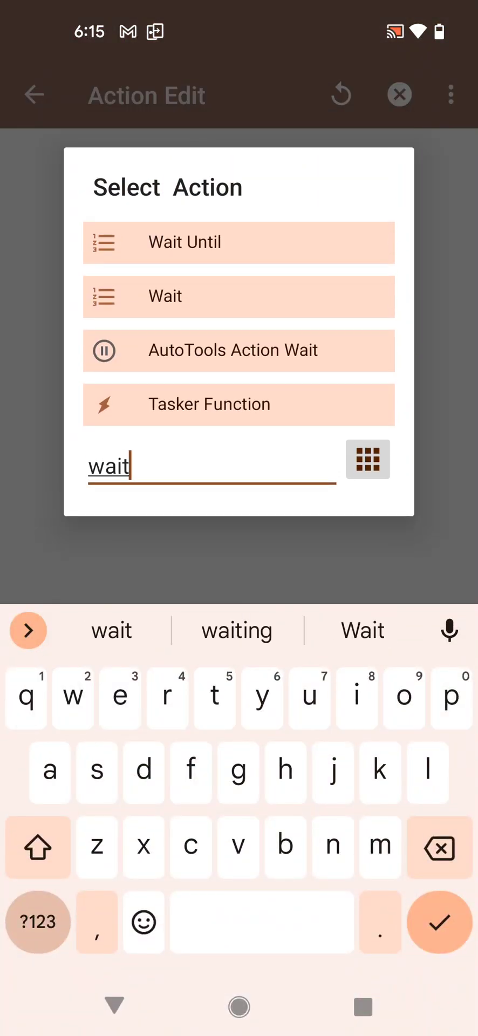
left_click(178, 293)
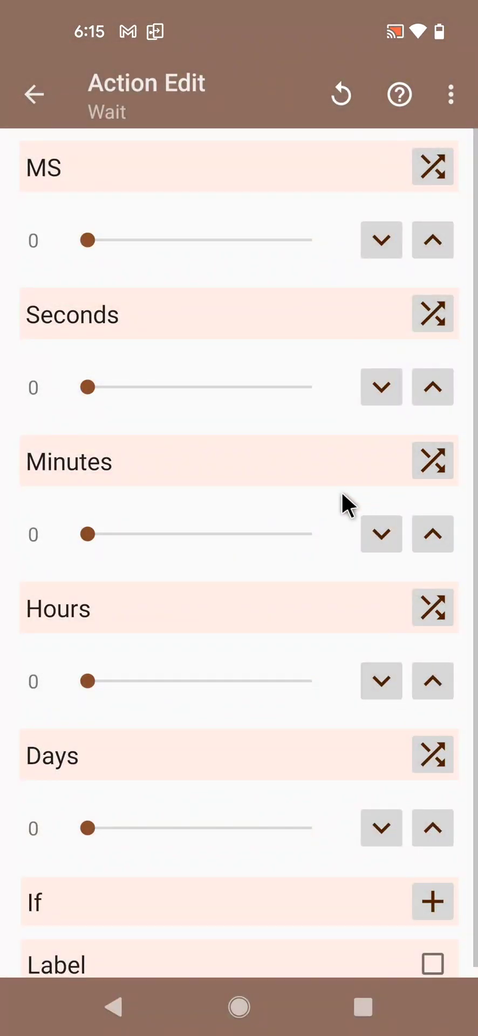
left_click(432, 387)
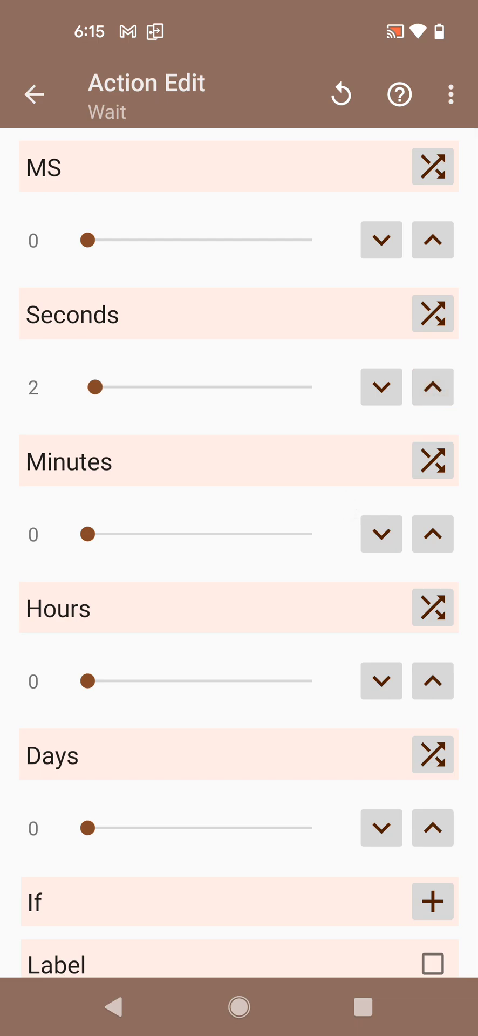
left_click(34, 94)
left_click_drag(283, 227, 283, 160)
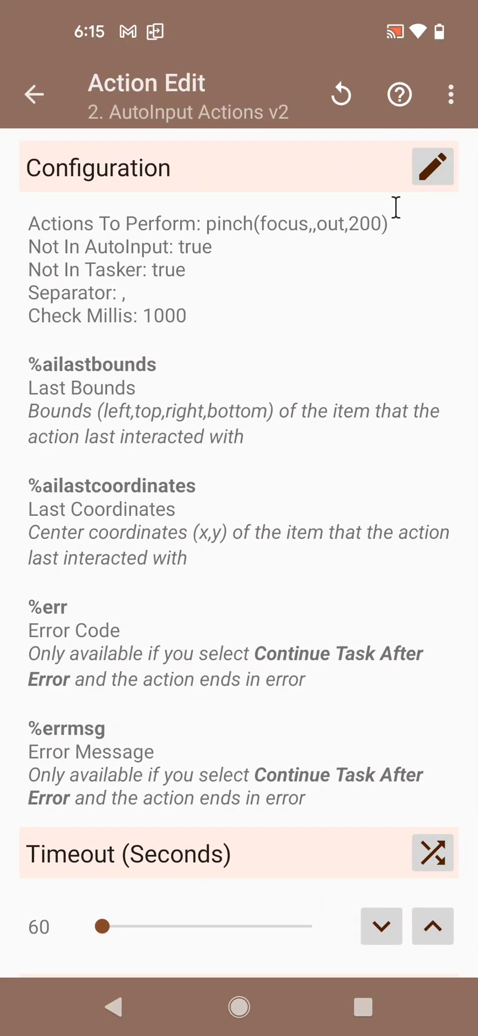
Reopen the AutoInput Actions v2 configuration and look through the action types available for Actions To Perform.
left_click(433, 167)
left_click(103, 221)
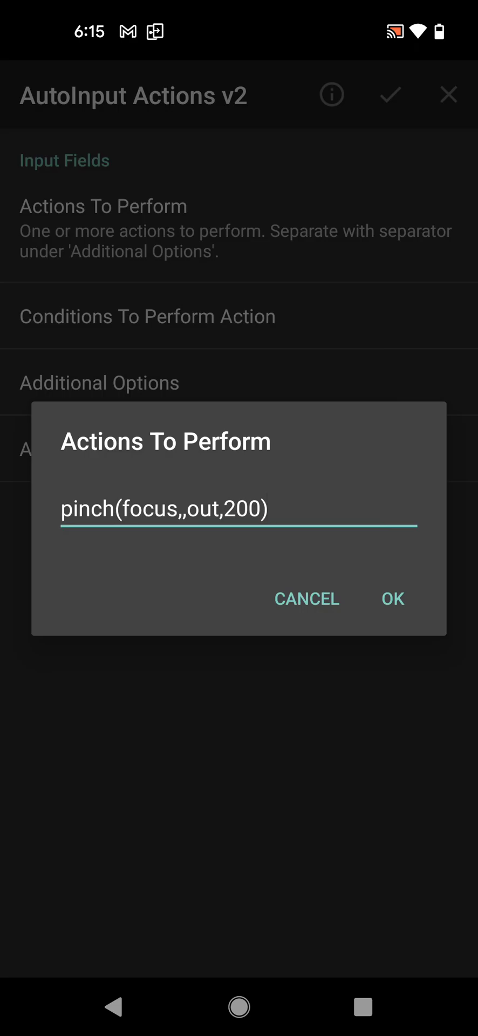
scroll(239, 540, "down", 1)
scroll(239, 539, "up", 1)
scroll(239, 539, "down", 1)
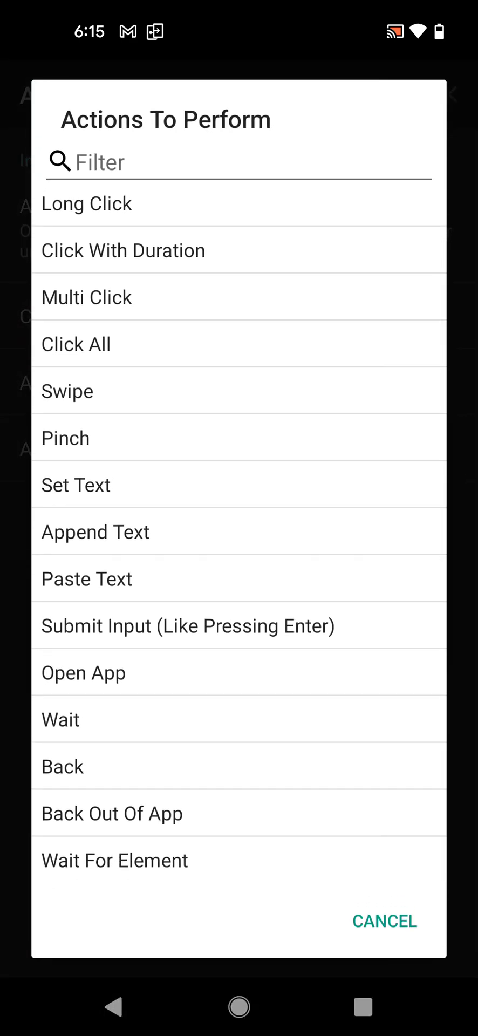
scroll(239, 540, "up", 1)
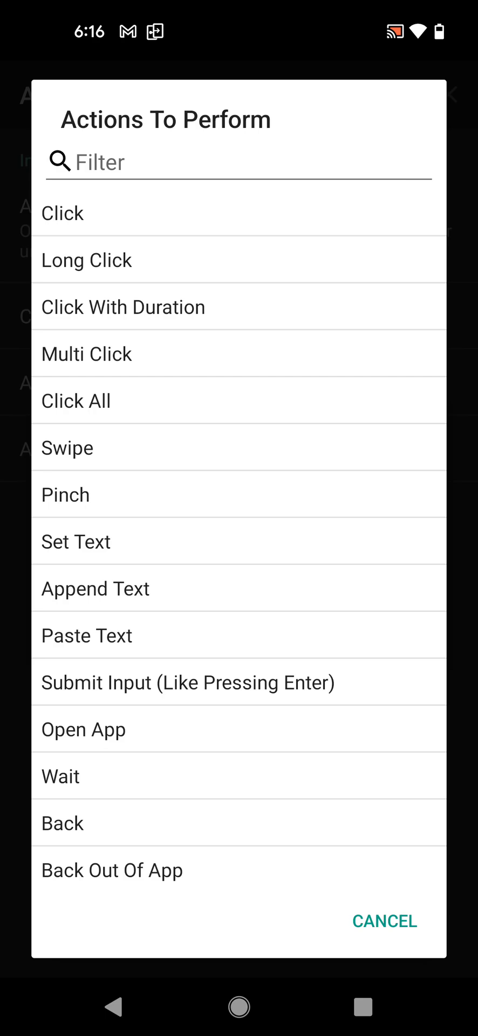
scroll(239, 540, "down", 1)
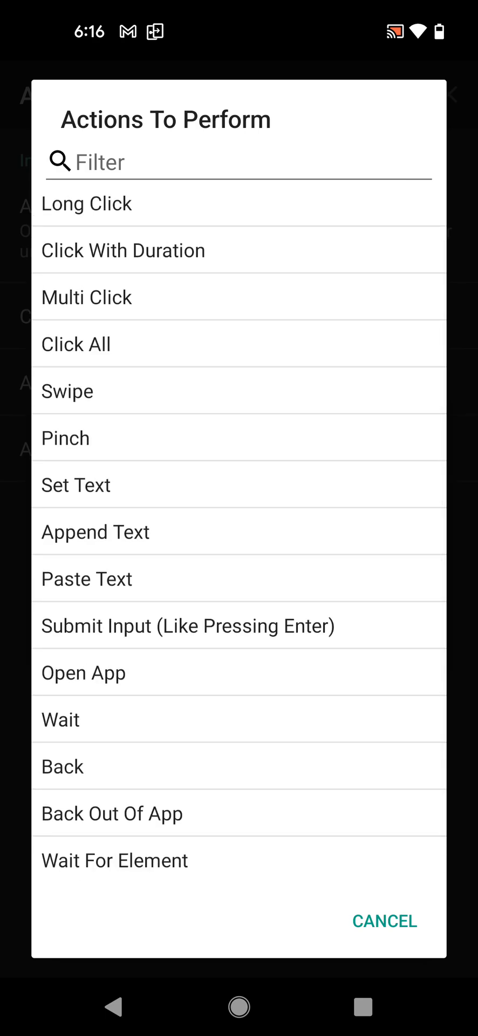